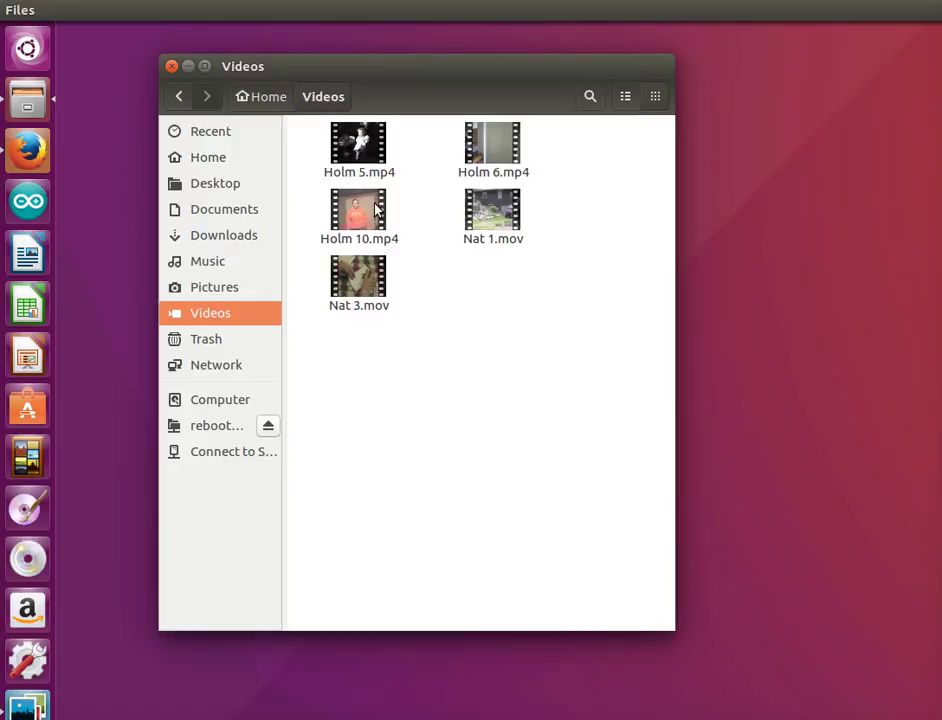
Open the Pictures folder to see what it contains
{"action": "left_click", "coordinate": [230, 292]}
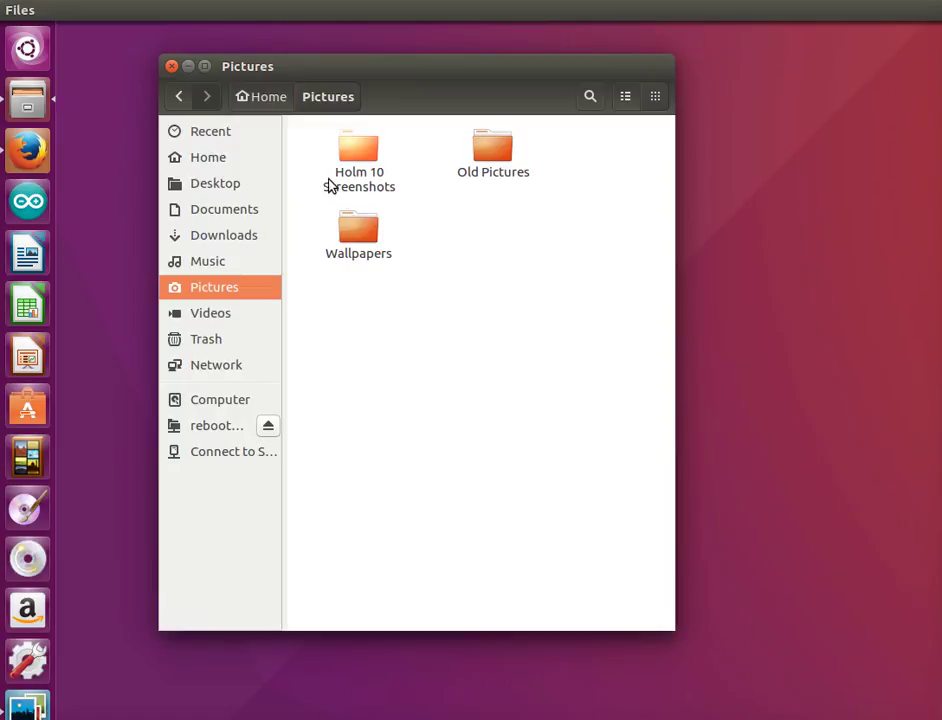
{"action": "mouse_move", "coordinate": [69, 15]}
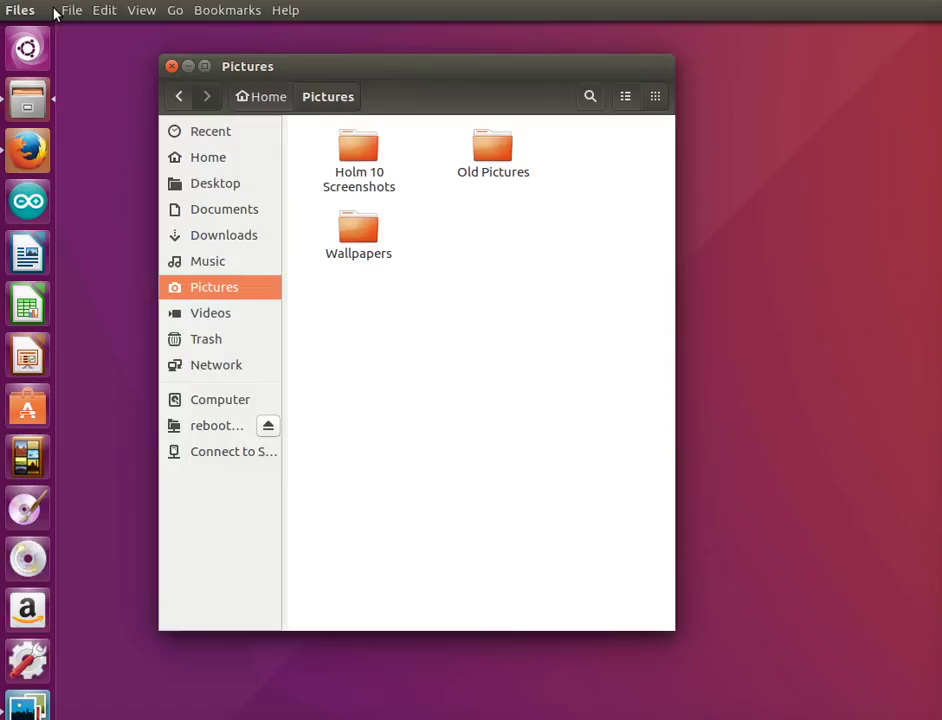
{"action": "left_click", "coordinate": [66, 12]}
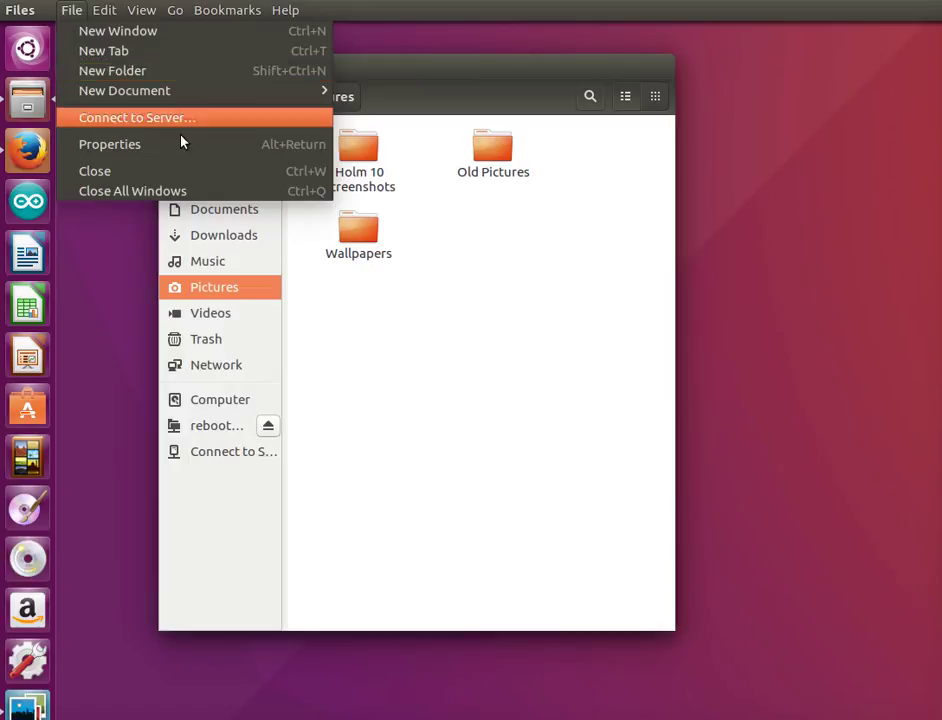
{"action": "left_click", "coordinate": [479, 343]}
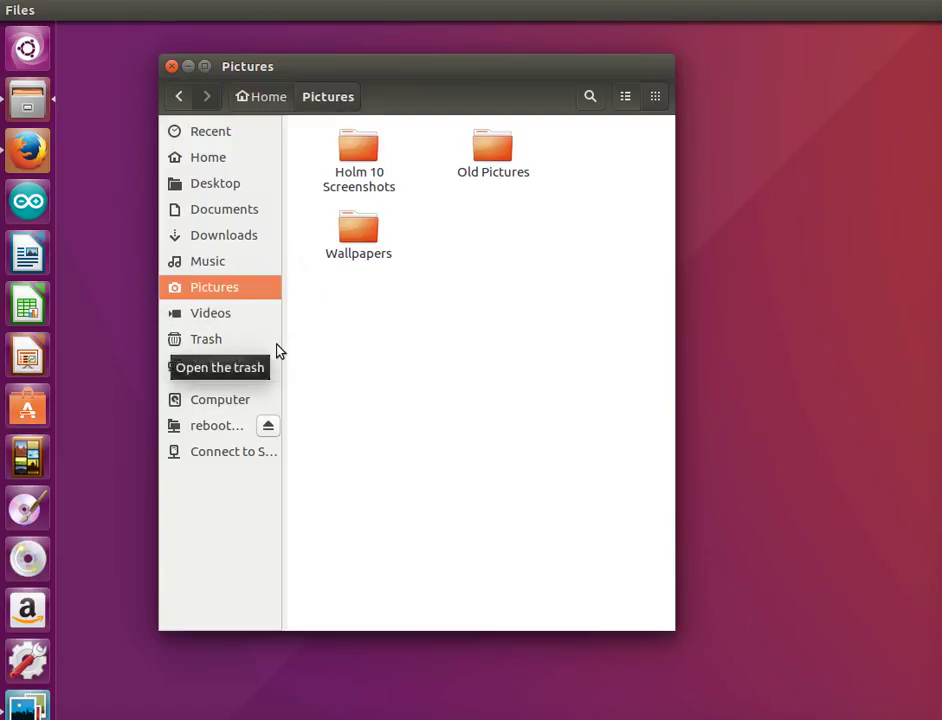
Play Holm 10.mp4 from the Videos folder and rewind it to the beginning
{"action": "left_click", "coordinate": [222, 314]}
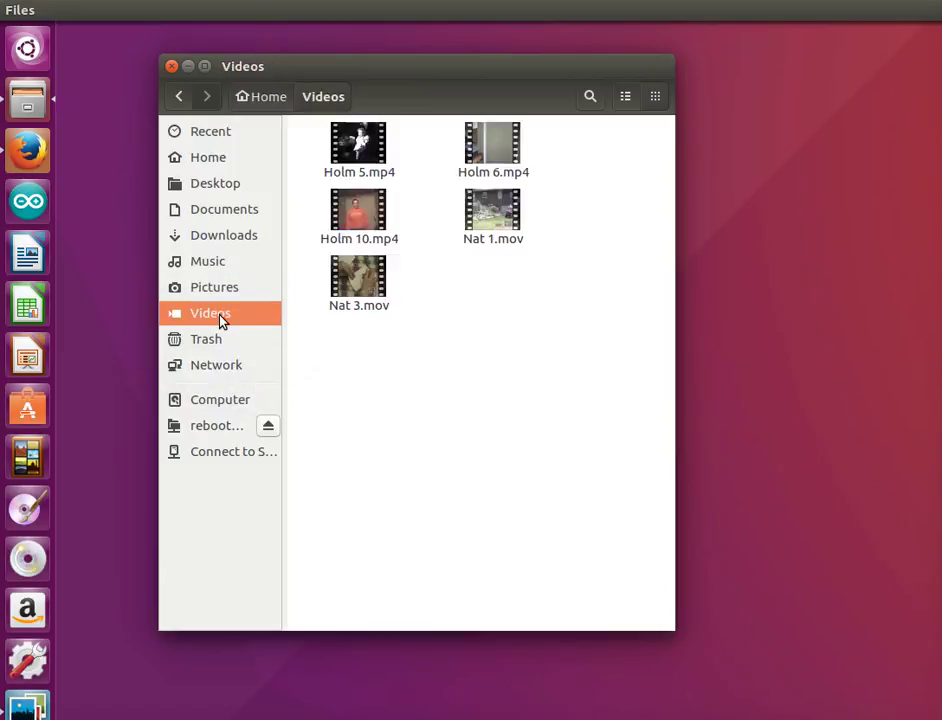
{"action": "double_click", "coordinate": [358, 218]}
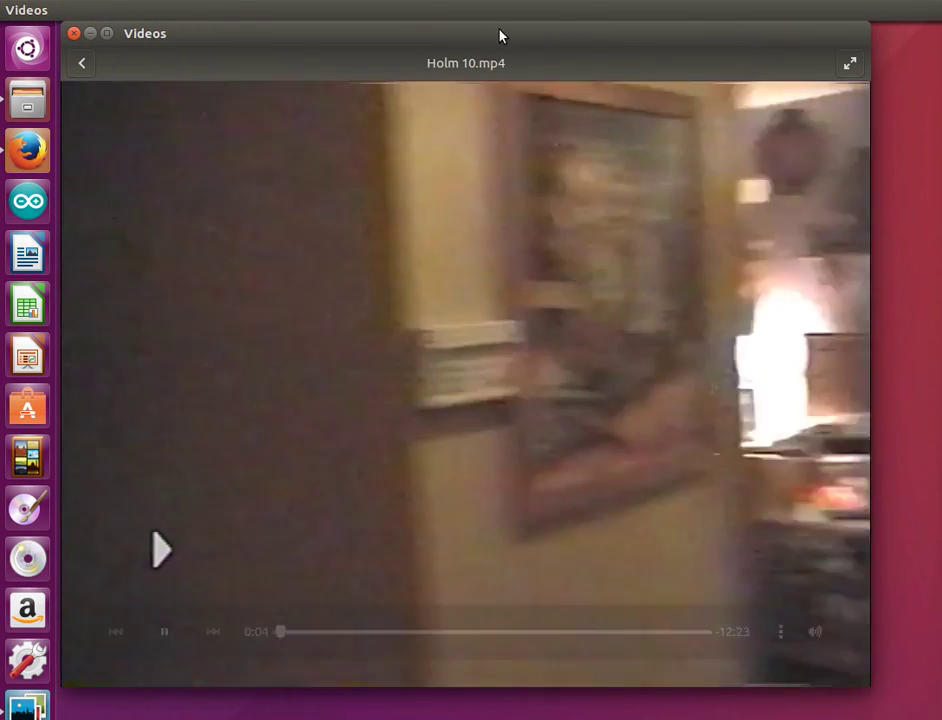
{"action": "left_click_drag", "start_coordinate": [500, 36], "coordinate": [512, 46]}
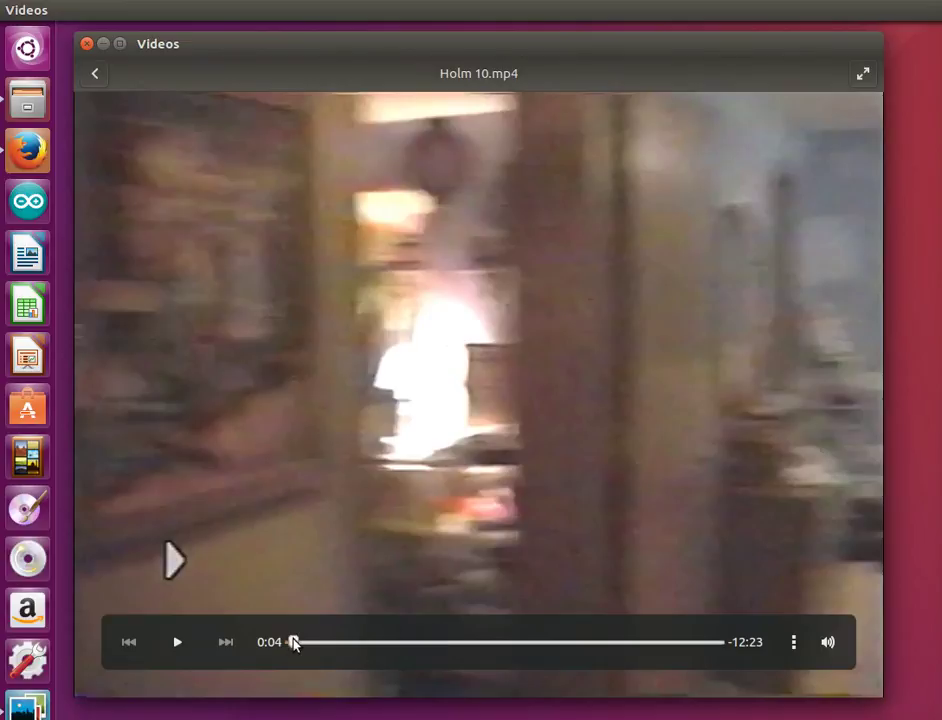
{"action": "left_click_drag", "start_coordinate": [293, 642], "coordinate": [283, 645]}
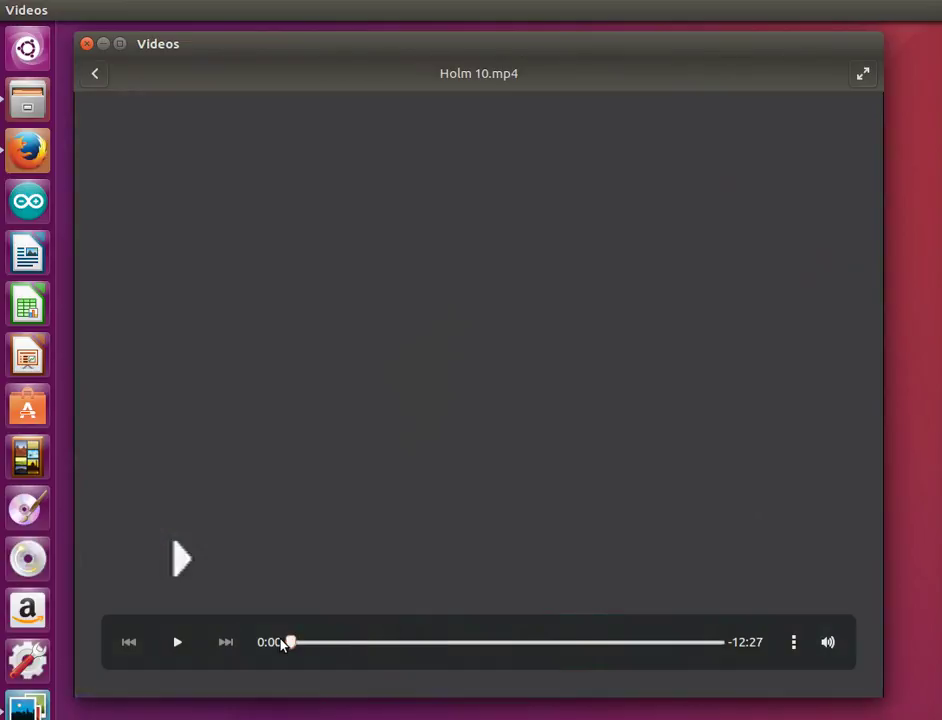
Take a screenshot of the Holm 10.mp4 video frame at 0:01
{"action": "left_click", "coordinate": [324, 576]}
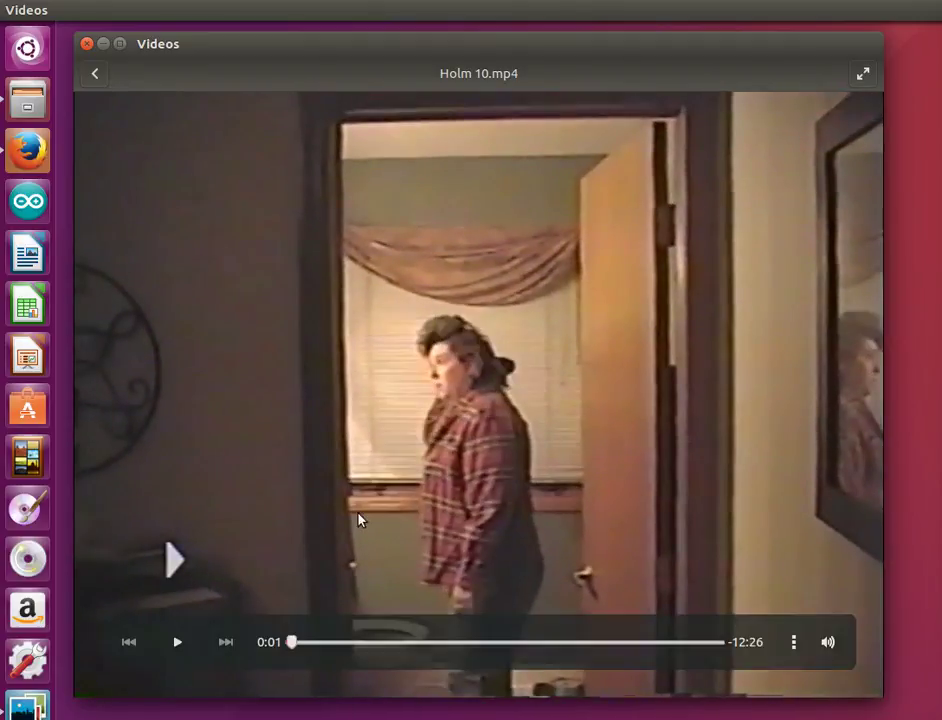
{"action": "left_click", "coordinate": [117, 9]}
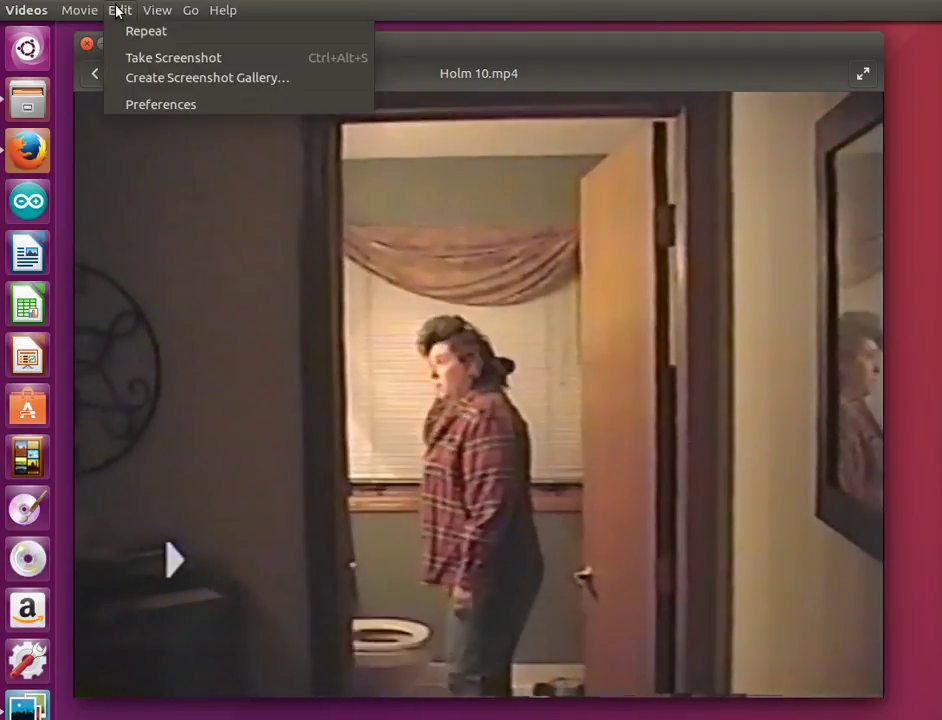
{"action": "left_click", "coordinate": [136, 62]}
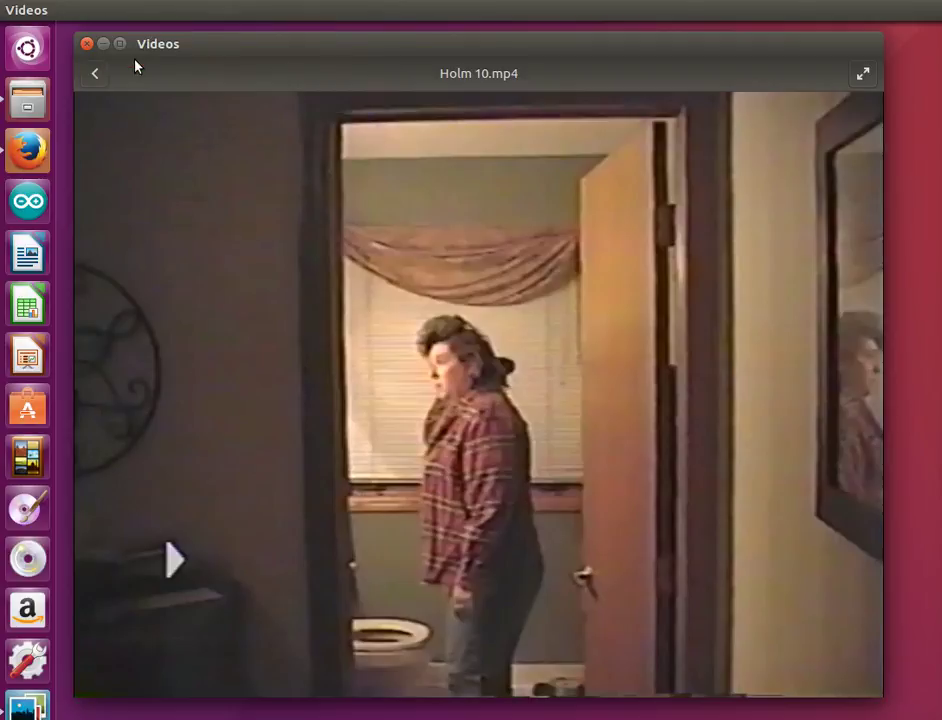
{"action": "mouse_move", "coordinate": [329, 296]}
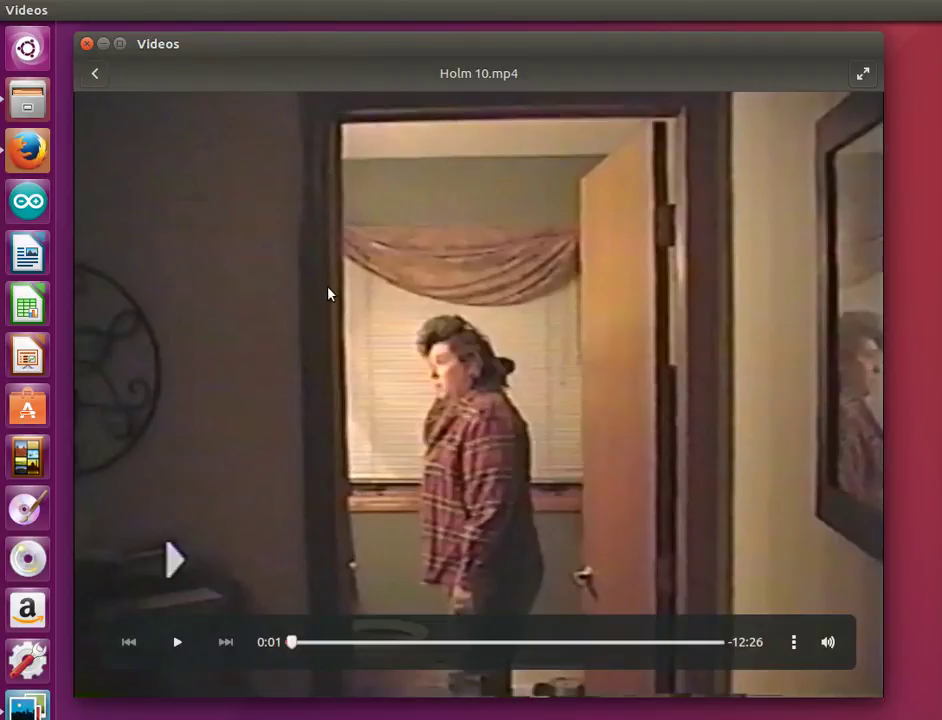
Play the video on to 0:07, pause it and take a screenshot of that frame
{"action": "key", "text": "space"}
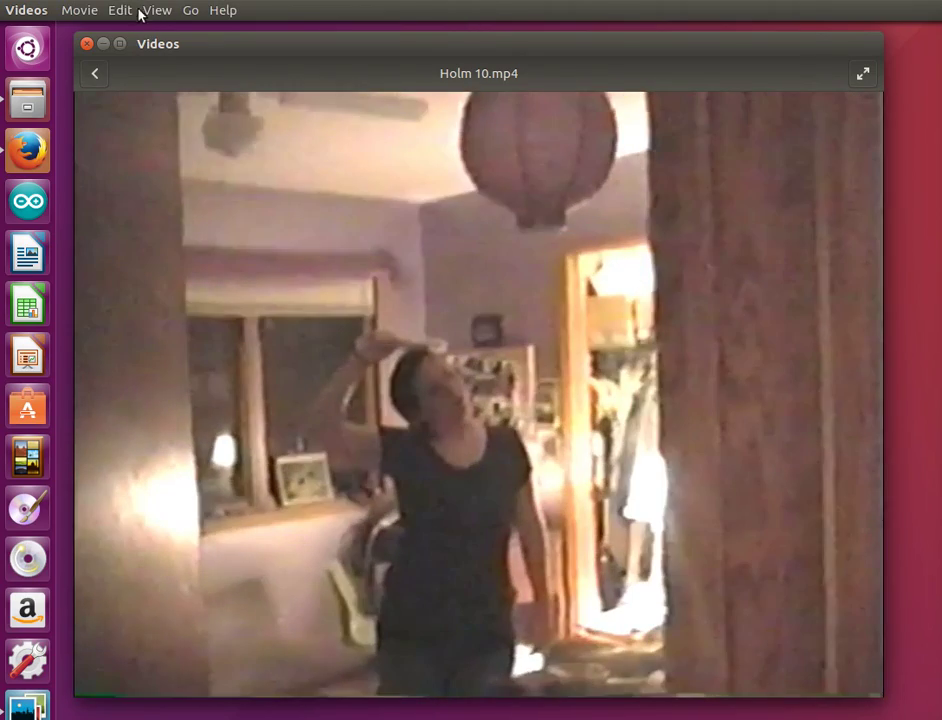
{"action": "left_click", "coordinate": [130, 12]}
{"action": "left_click", "coordinate": [141, 59]}
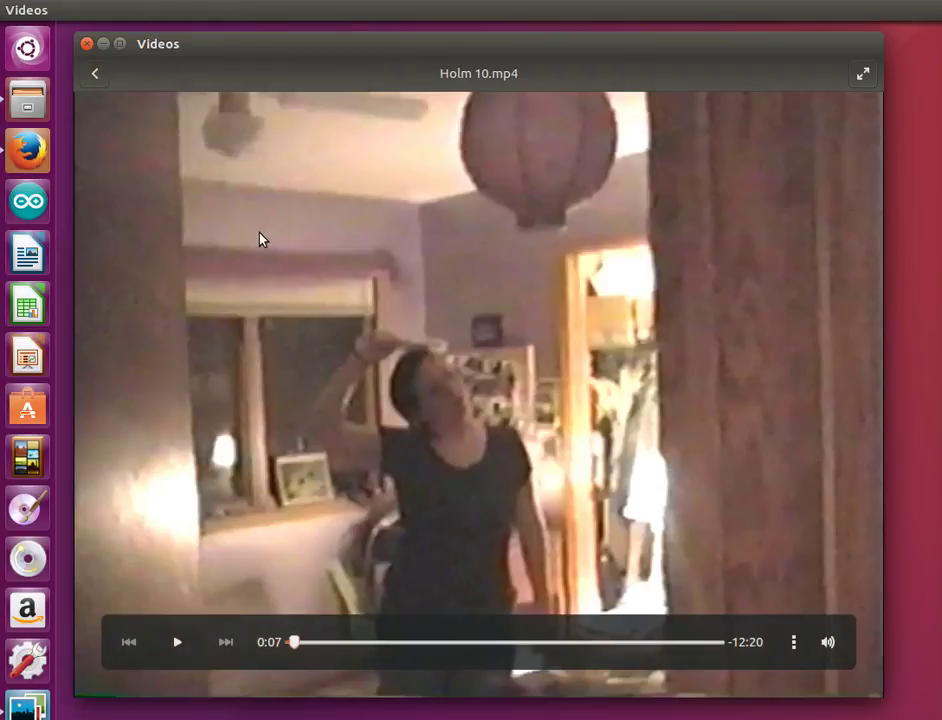
Advance the video to the frame at 0:12, take a screenshot of it and close the video player
{"action": "key", "text": "space"}
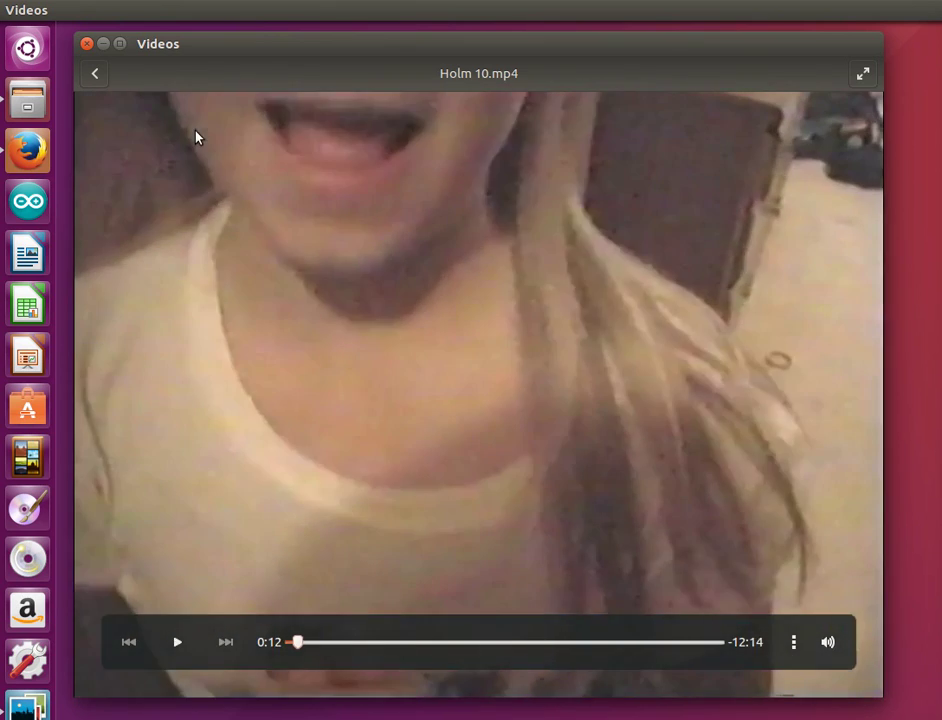
{"action": "key", "text": "space"}
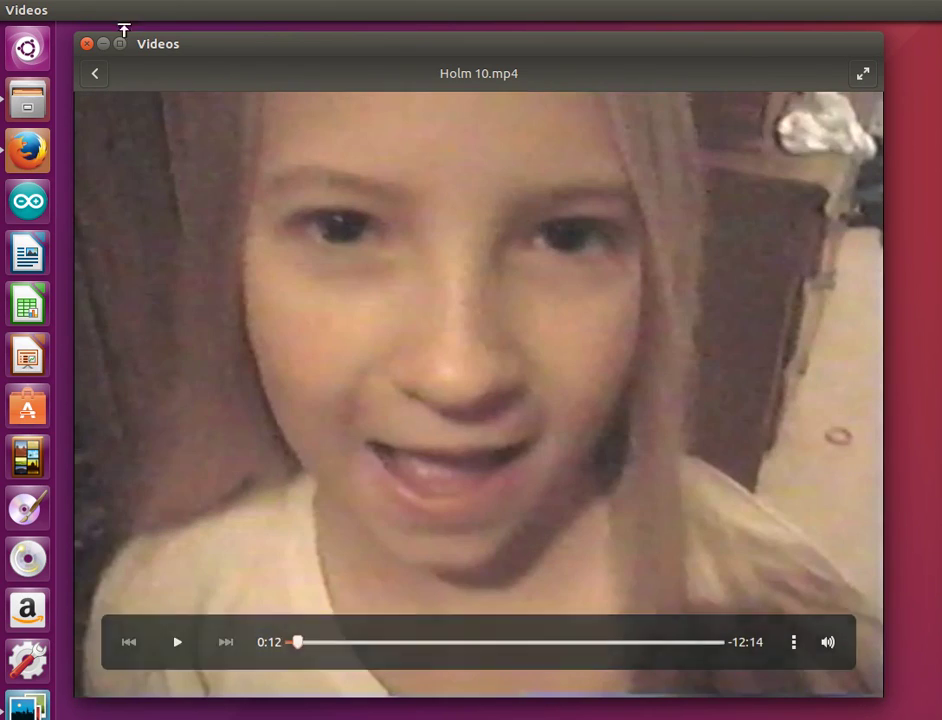
{"action": "left_click", "coordinate": [117, 10]}
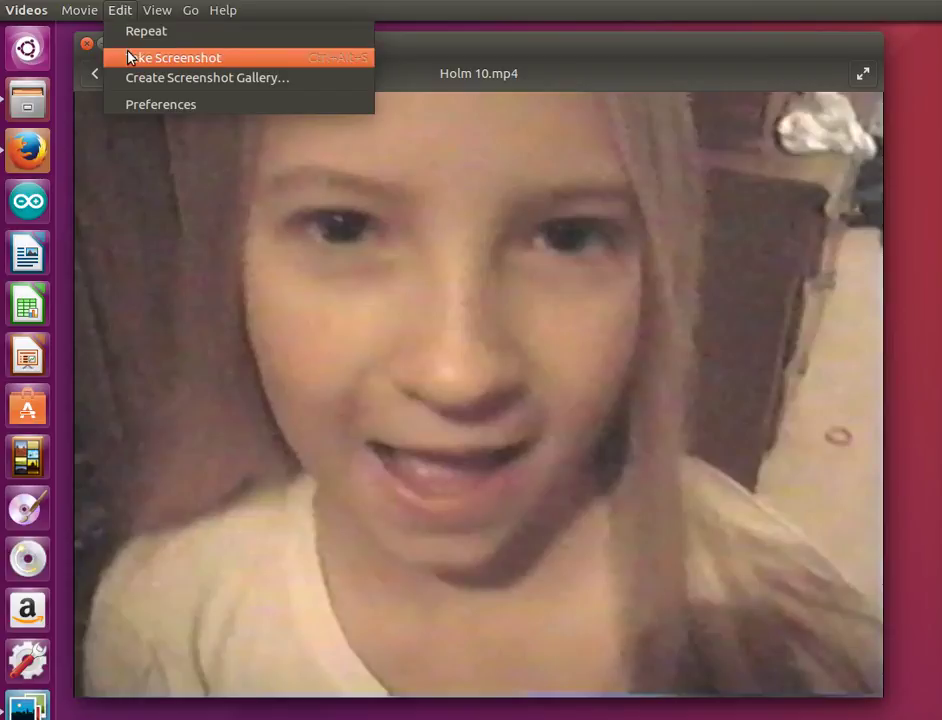
{"action": "left_click", "coordinate": [130, 58]}
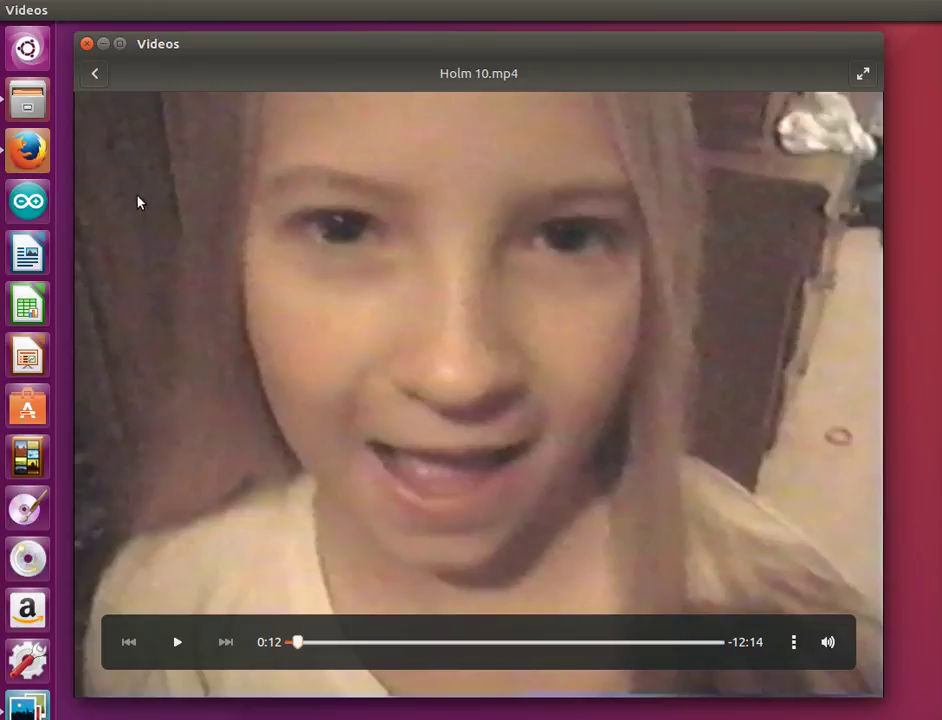
{"action": "left_click", "coordinate": [88, 45]}
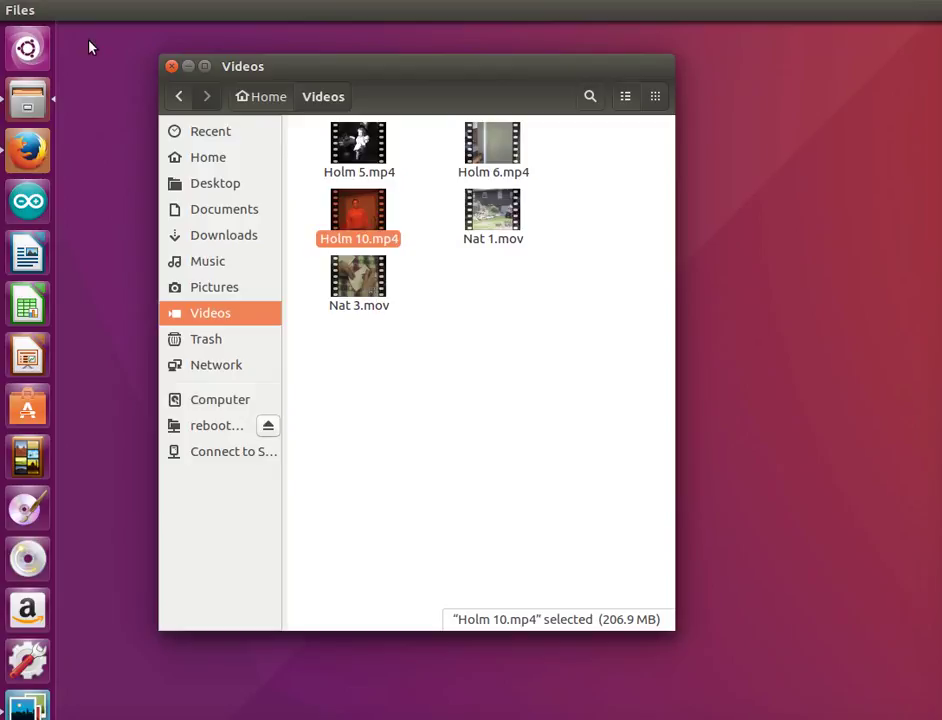
Delete the three new Holm 10.mp4 screenshot files from the Pictures folder
{"action": "left_click", "coordinate": [264, 285]}
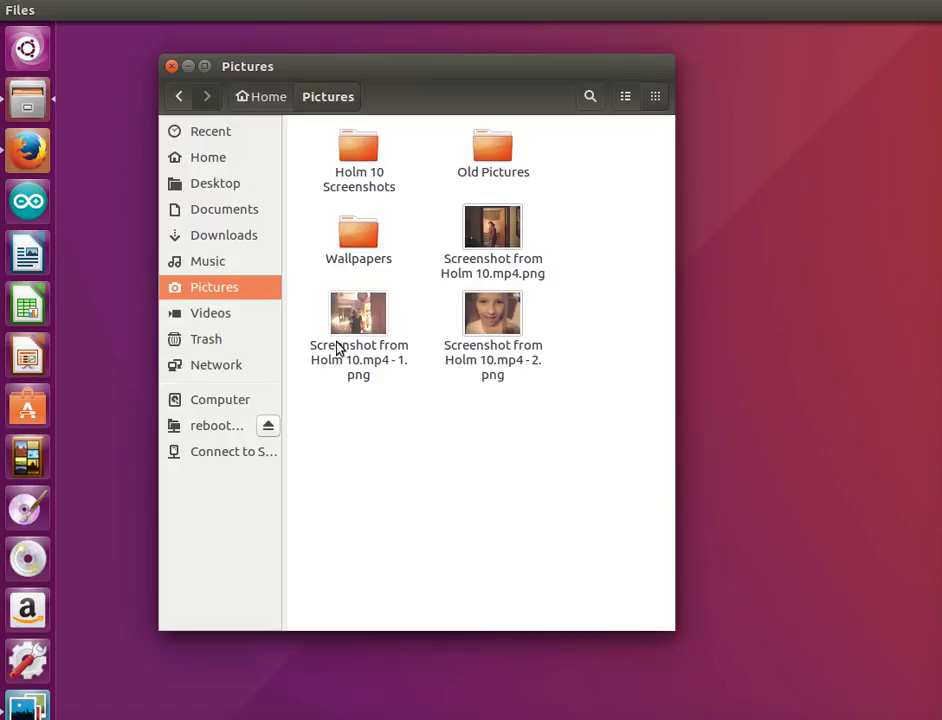
{"action": "left_click_drag", "start_coordinate": [313, 315], "coordinate": [496, 330]}
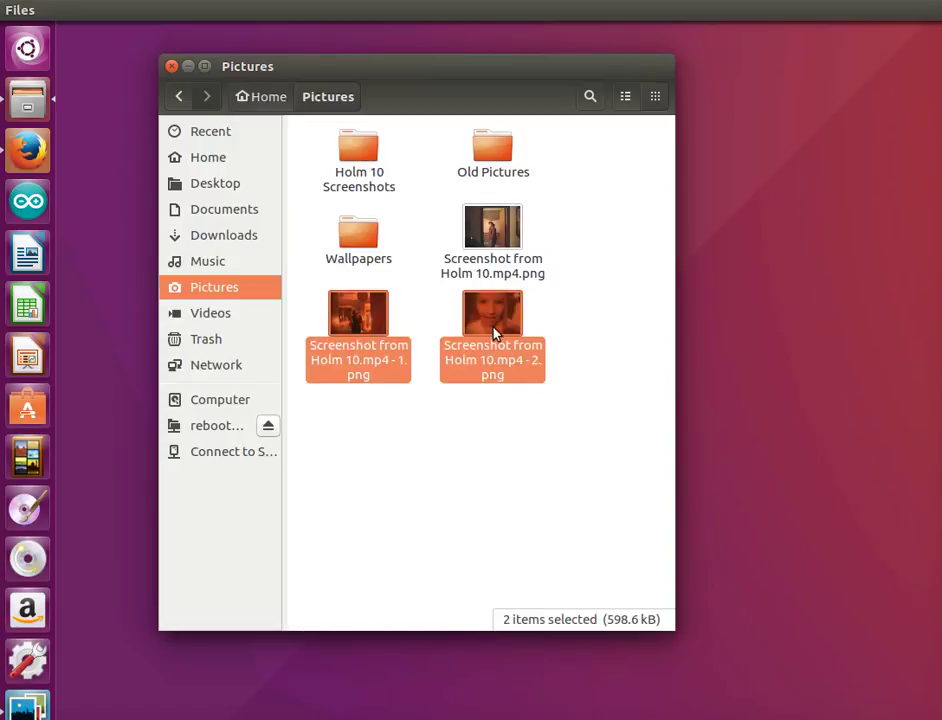
{"action": "key", "text": "alt+Up"}
{"action": "left_click", "coordinate": [266, 296]}
{"action": "left_click_drag", "start_coordinate": [310, 313], "coordinate": [502, 320]}
{"action": "right_click", "coordinate": [502, 320]}
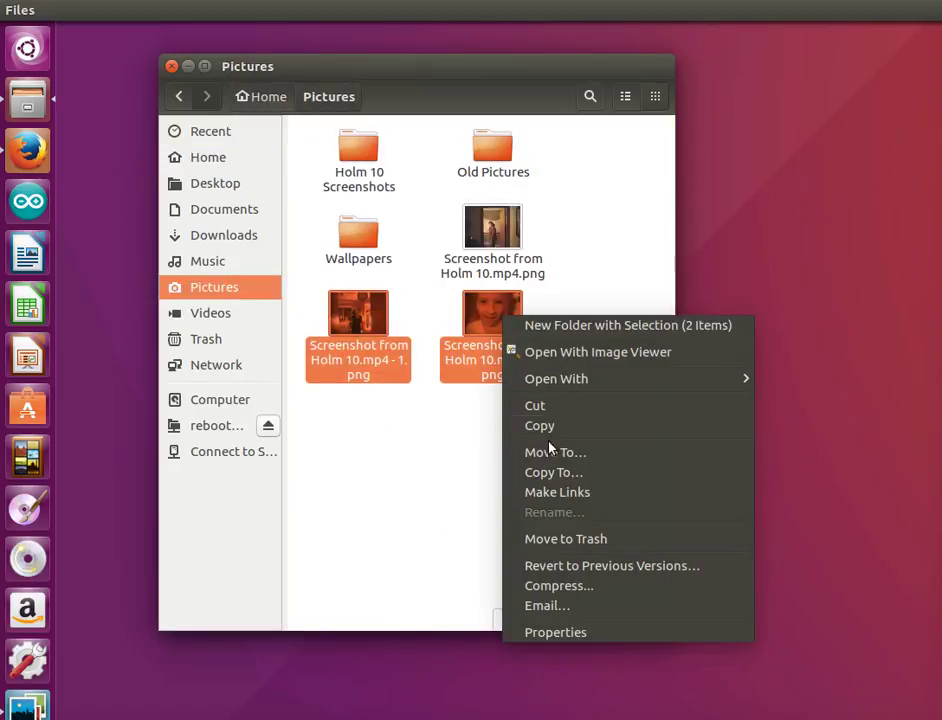
{"action": "left_click", "coordinate": [418, 313]}
{"action": "key", "text": "Delete"}
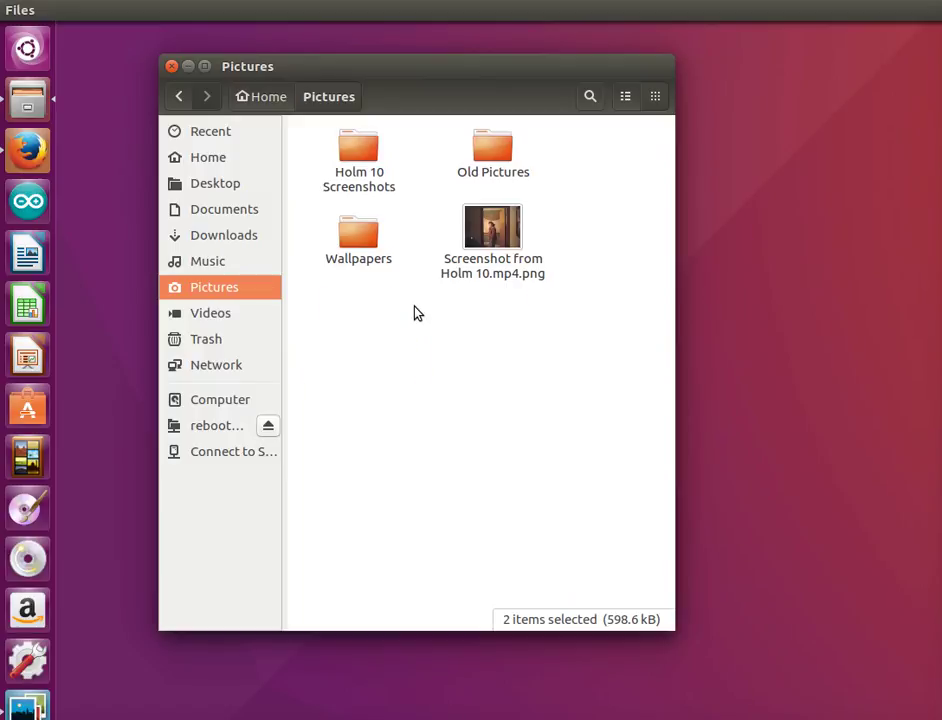
{"action": "left_click", "coordinate": [483, 257]}
{"action": "key", "text": "Delete"}
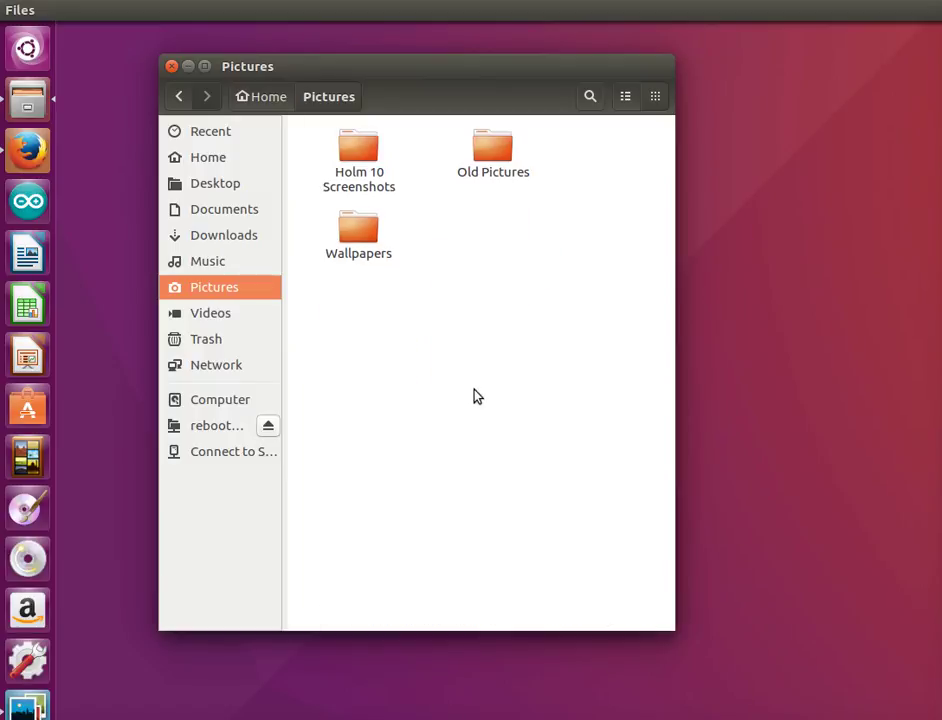
Look through the saved images in the Holm 10 Screenshots folder
{"action": "double_click", "coordinate": [362, 152]}
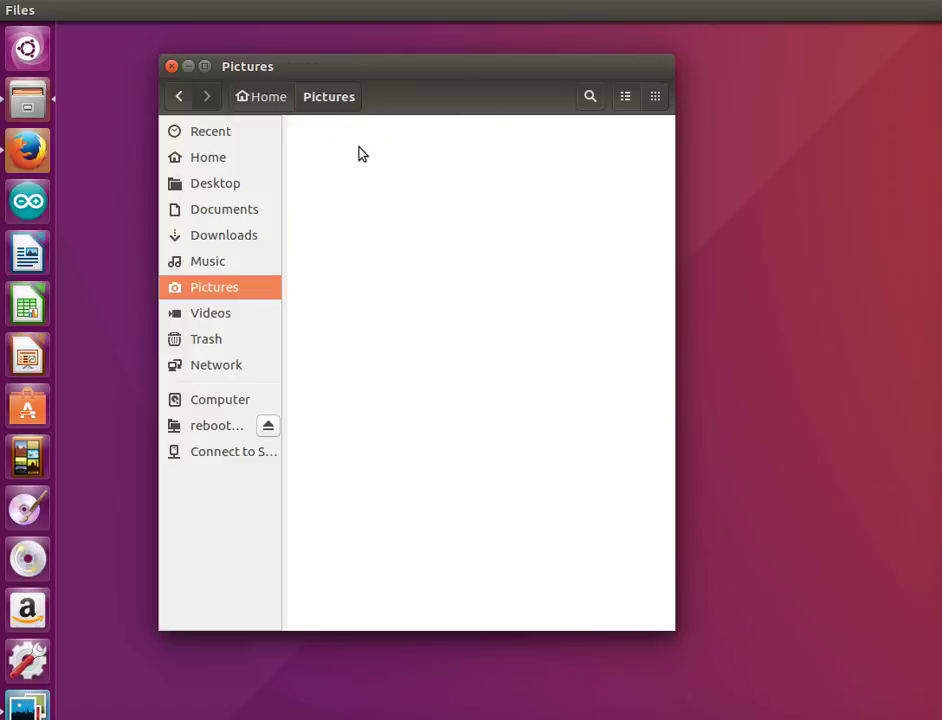
{"action": "scroll", "coordinate": [530, 252], "scroll_direction": "down", "scroll_amount": 7}
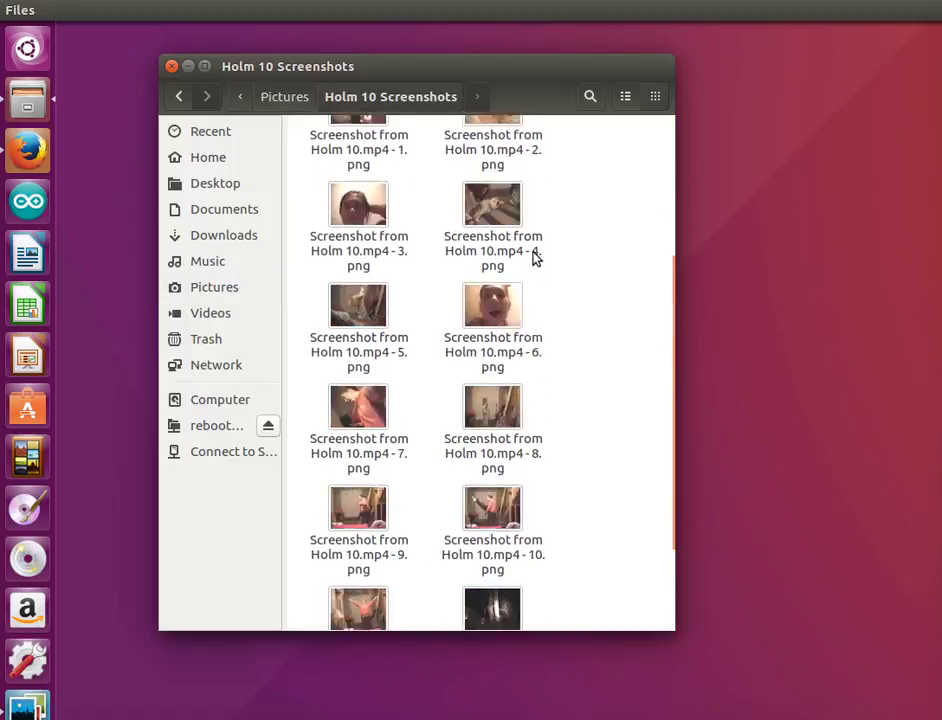
{"action": "scroll", "coordinate": [532, 260], "scroll_direction": "up", "scroll_amount": 7}
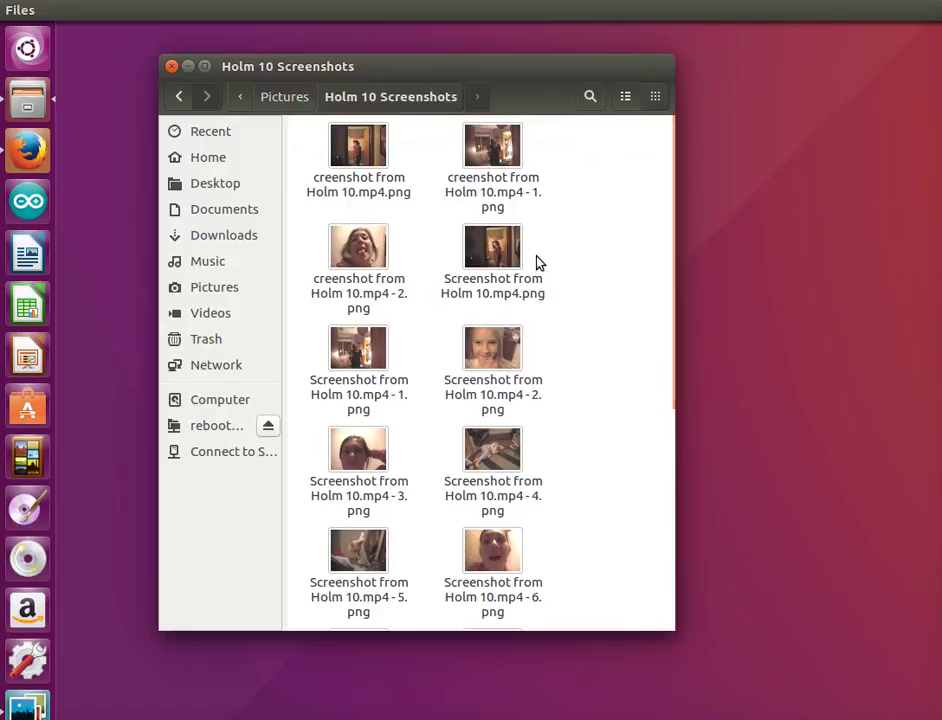
Copy whit 3.jpg from the Wallpapers folder into the Holm 10 Screenshots folder and open that folder
{"action": "left_click", "coordinate": [301, 100]}
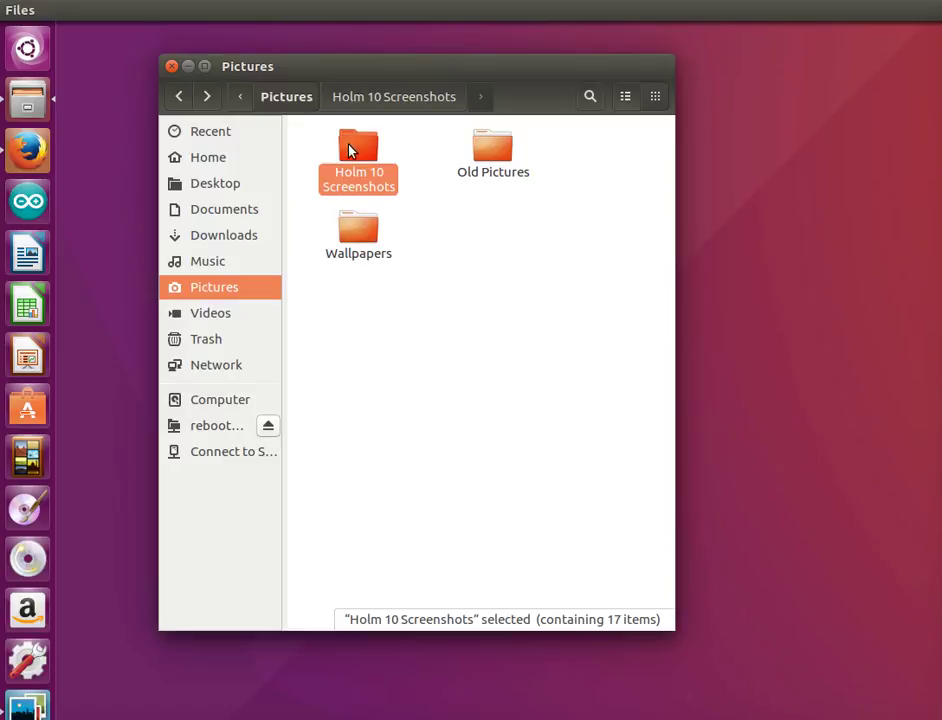
{"action": "double_click", "coordinate": [360, 234]}
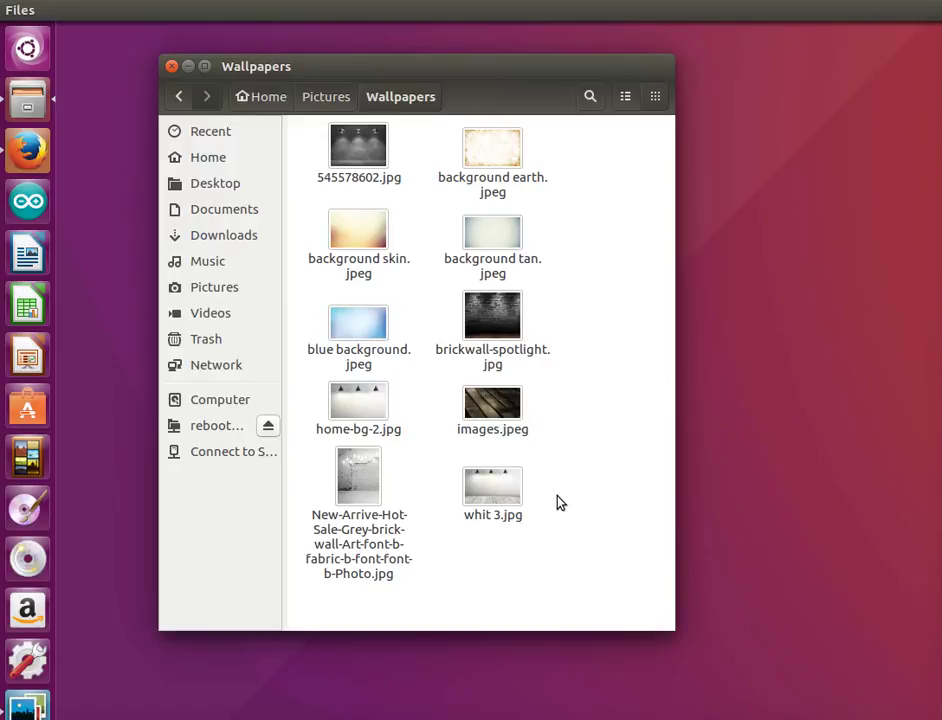
{"action": "right_click", "coordinate": [490, 490]}
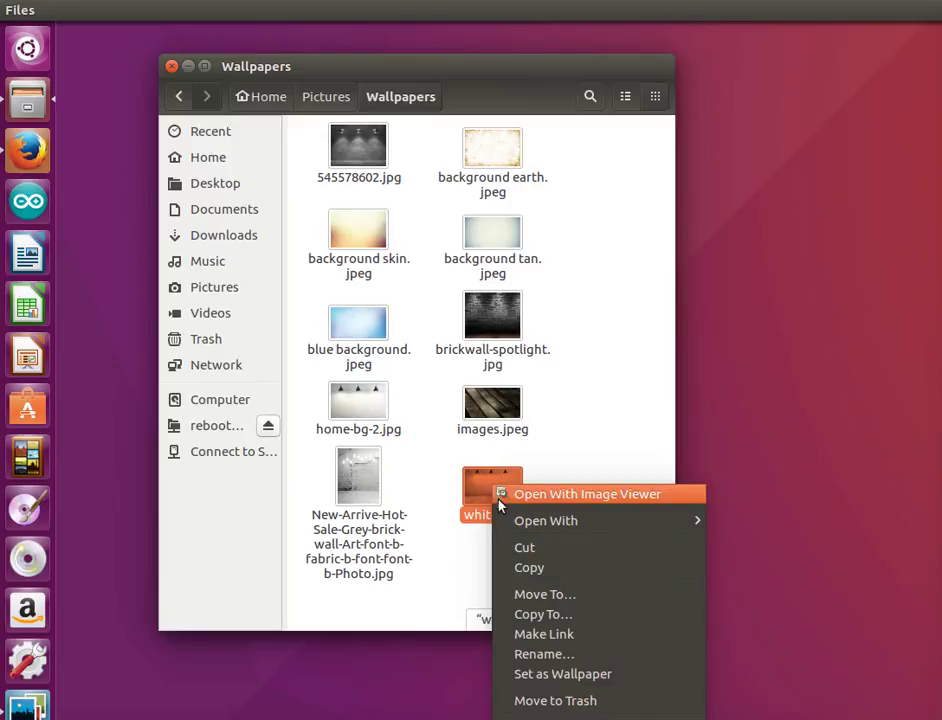
{"action": "left_click", "coordinate": [531, 616]}
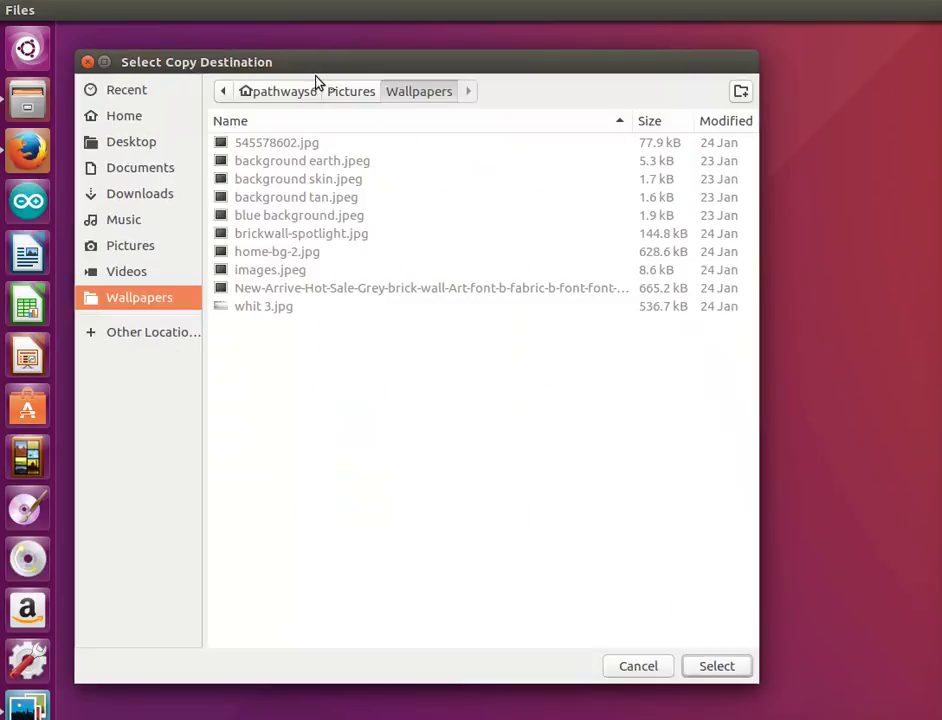
{"action": "left_click", "coordinate": [343, 93]}
{"action": "left_click", "coordinate": [301, 147]}
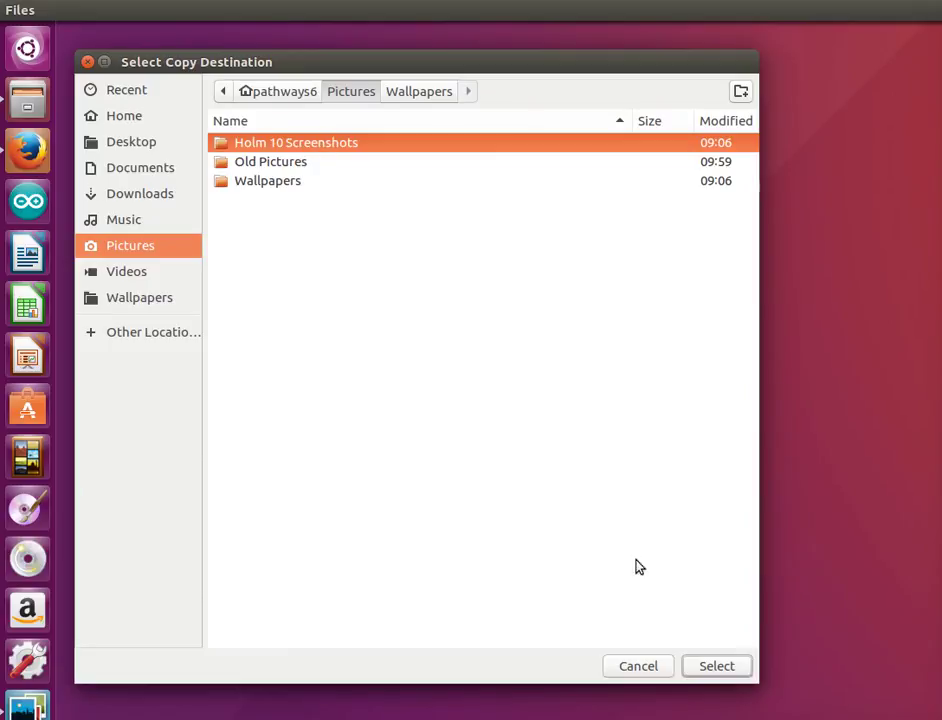
{"action": "left_click", "coordinate": [714, 666]}
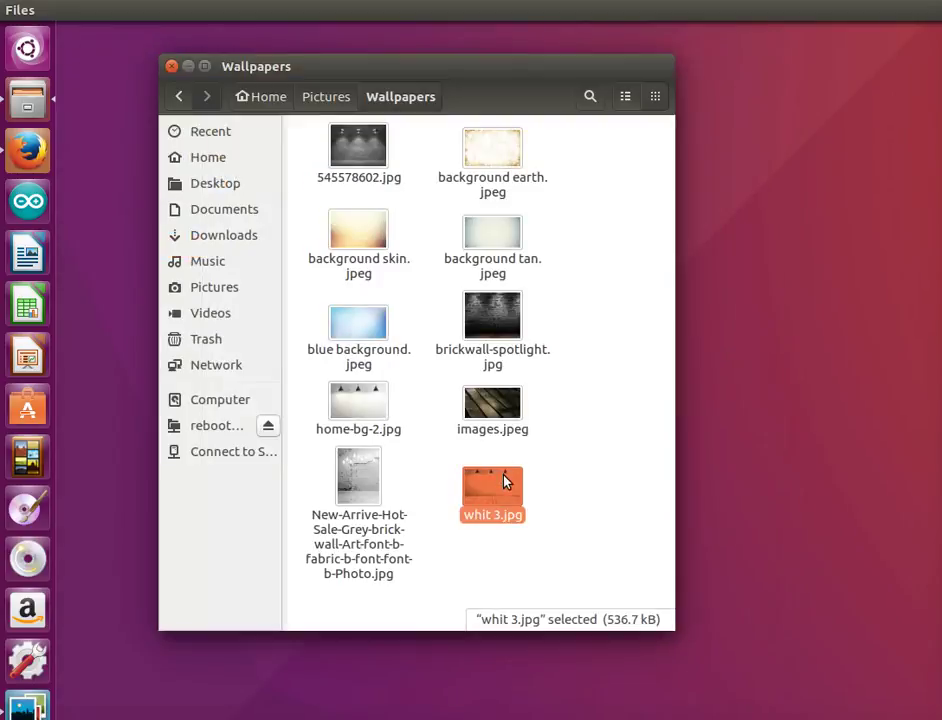
{"action": "left_click", "coordinate": [329, 98]}
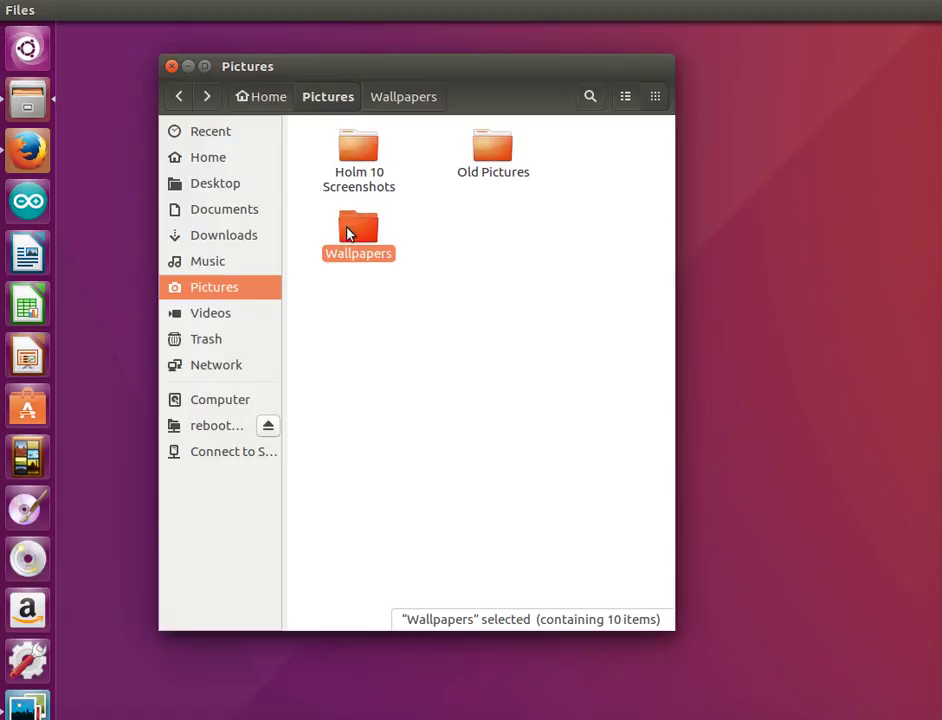
{"action": "double_click", "coordinate": [360, 153]}
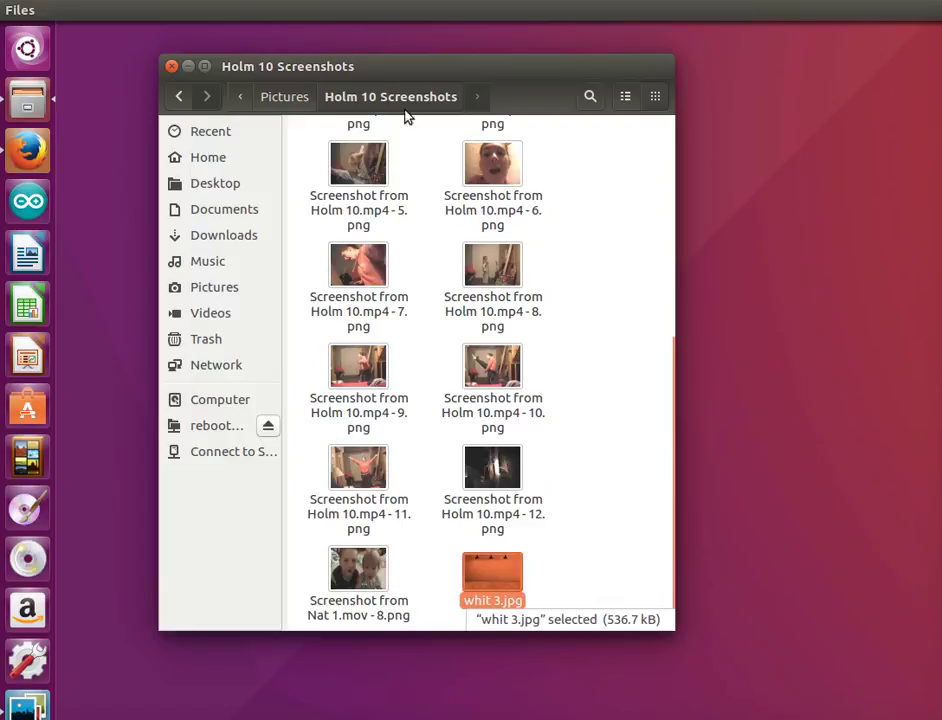
Close the file manager and open PhotoCollage in a wider window
{"action": "left_click", "coordinate": [305, 100]}
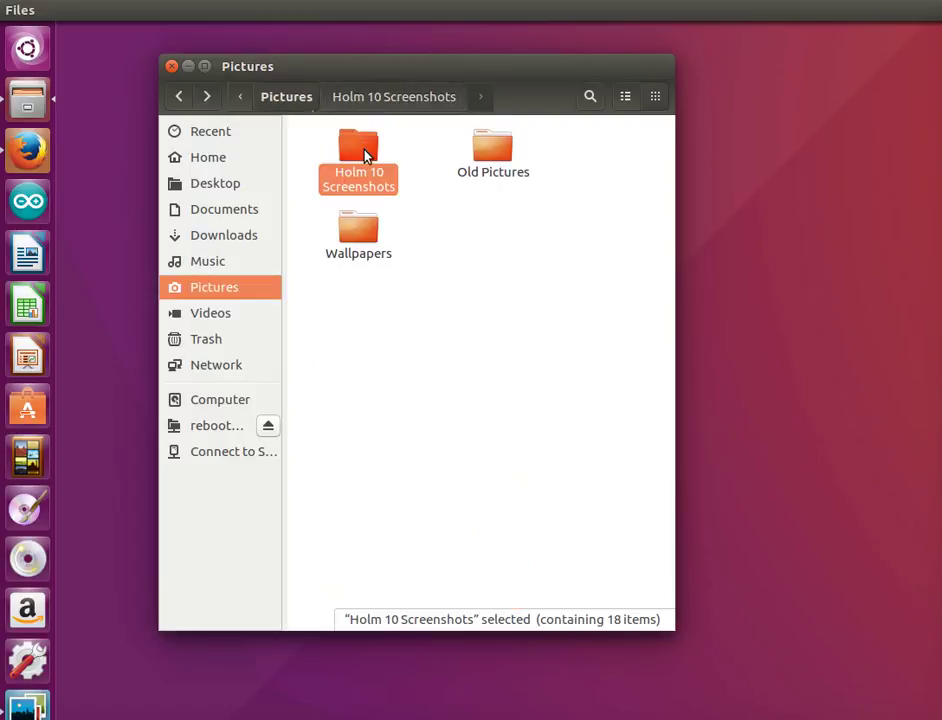
{"action": "left_click", "coordinate": [172, 67]}
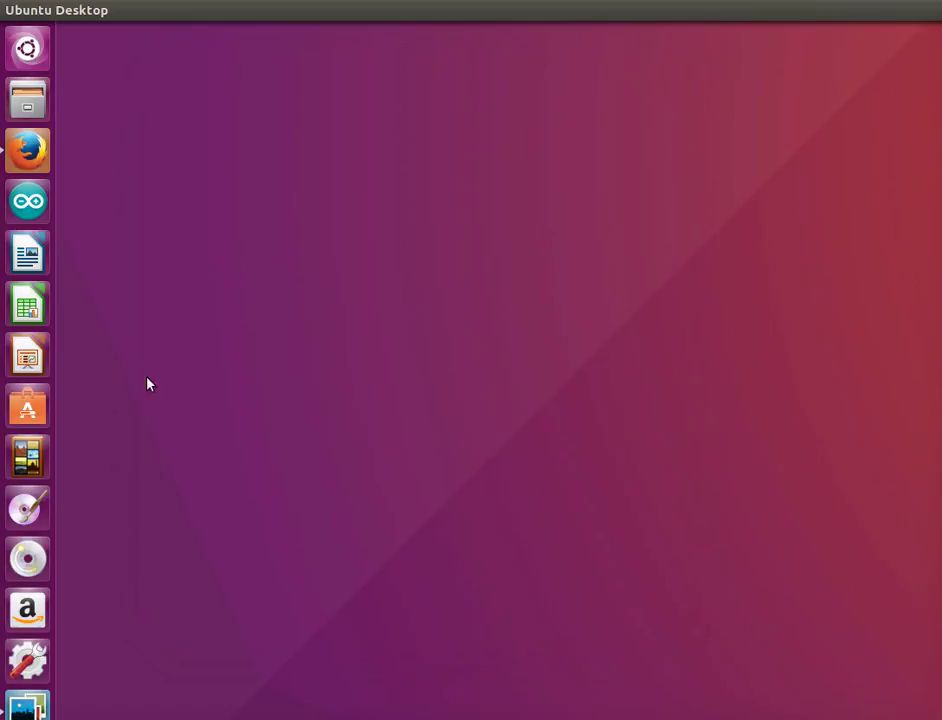
{"action": "left_click", "coordinate": [25, 460]}
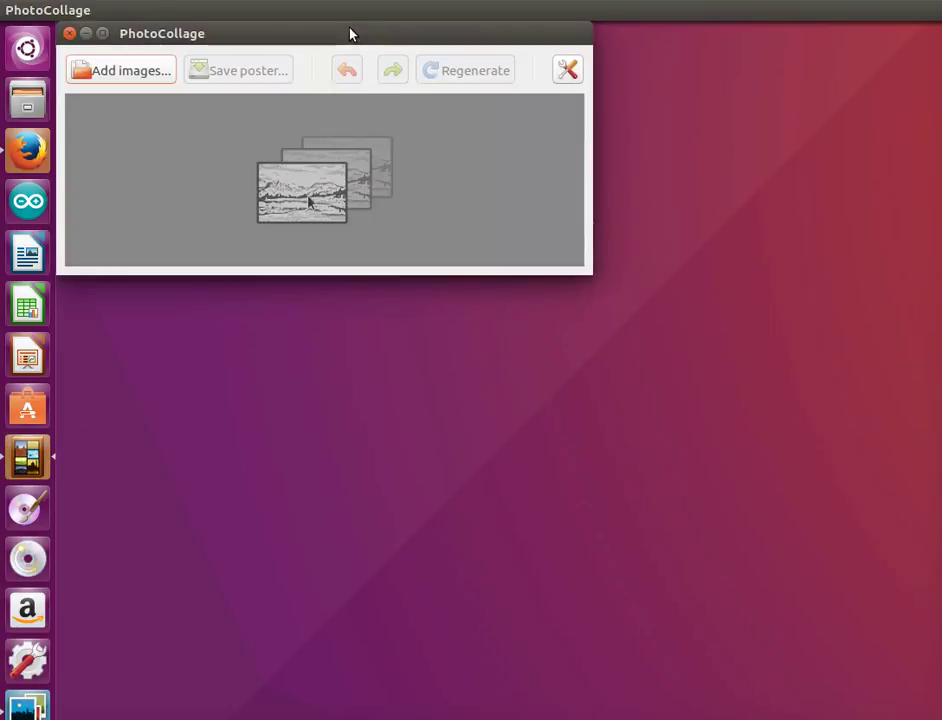
{"action": "left_click_drag", "start_coordinate": [350, 35], "coordinate": [360, 56]}
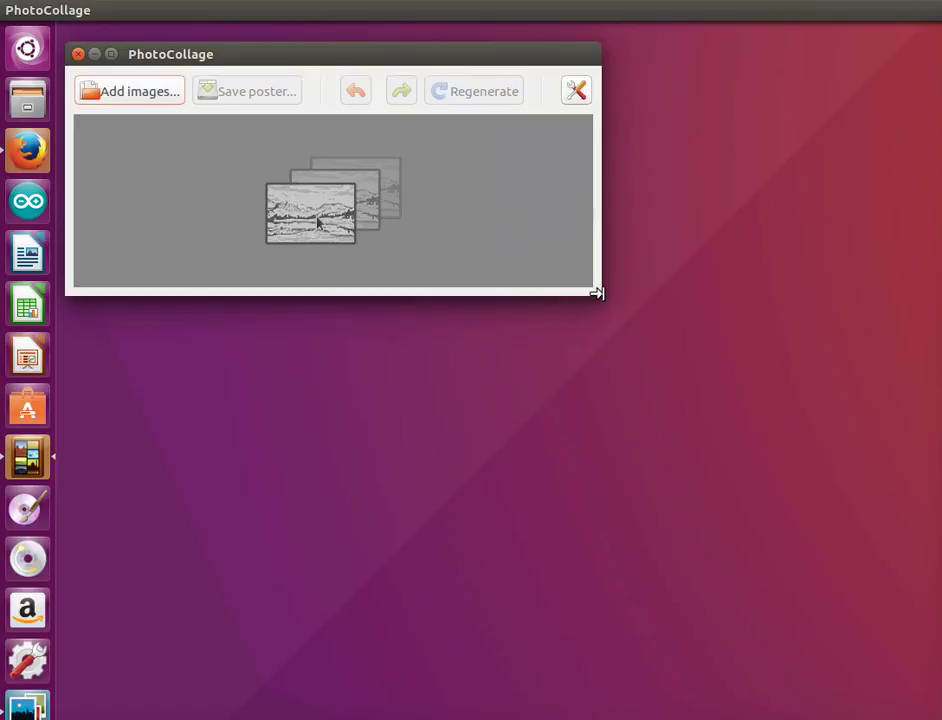
{"action": "left_click_drag", "start_coordinate": [597, 293], "coordinate": [900, 324]}
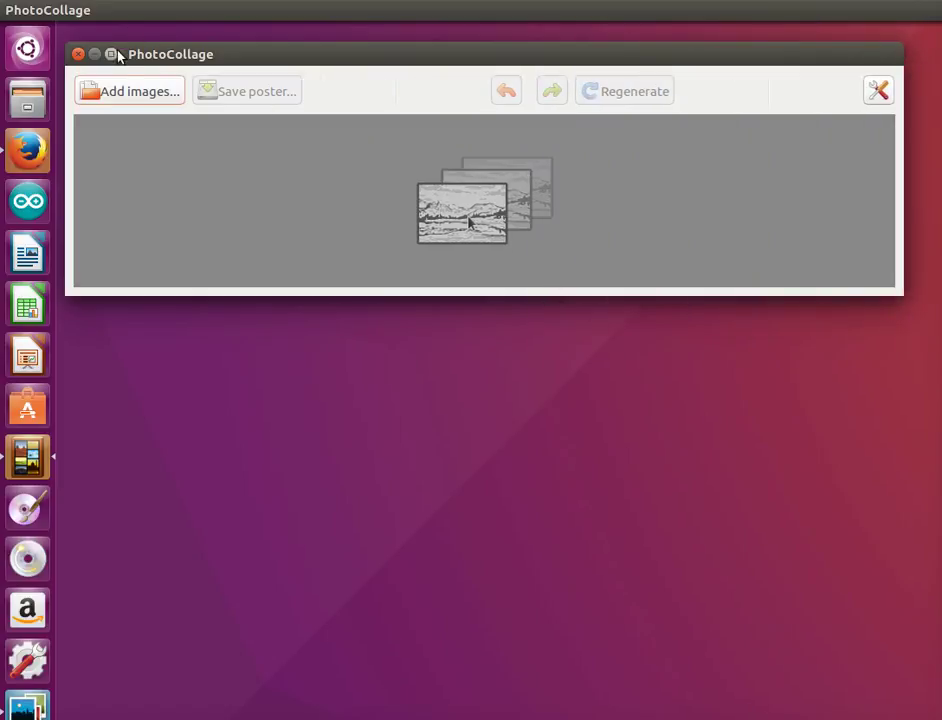
Set the collage's output image size to 720 × 480 pixels
{"action": "left_click", "coordinate": [877, 93]}
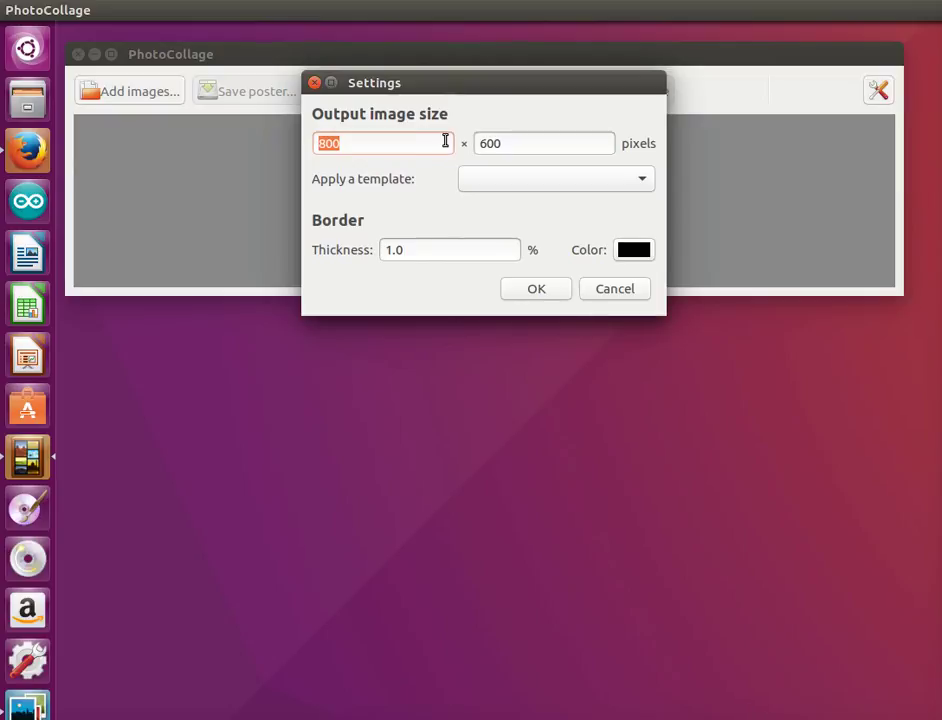
{"action": "type", "text": "720"}
{"action": "left_click_drag", "start_coordinate": [538, 145], "coordinate": [467, 143]}
{"action": "type", "text": "480"}
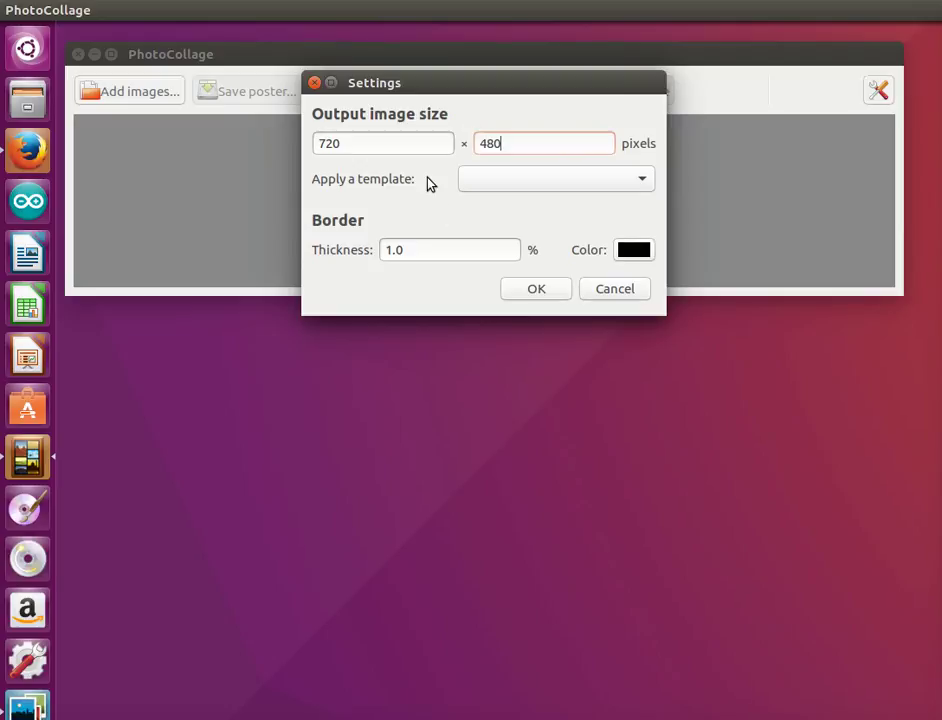
{"action": "left_click", "coordinate": [533, 292]}
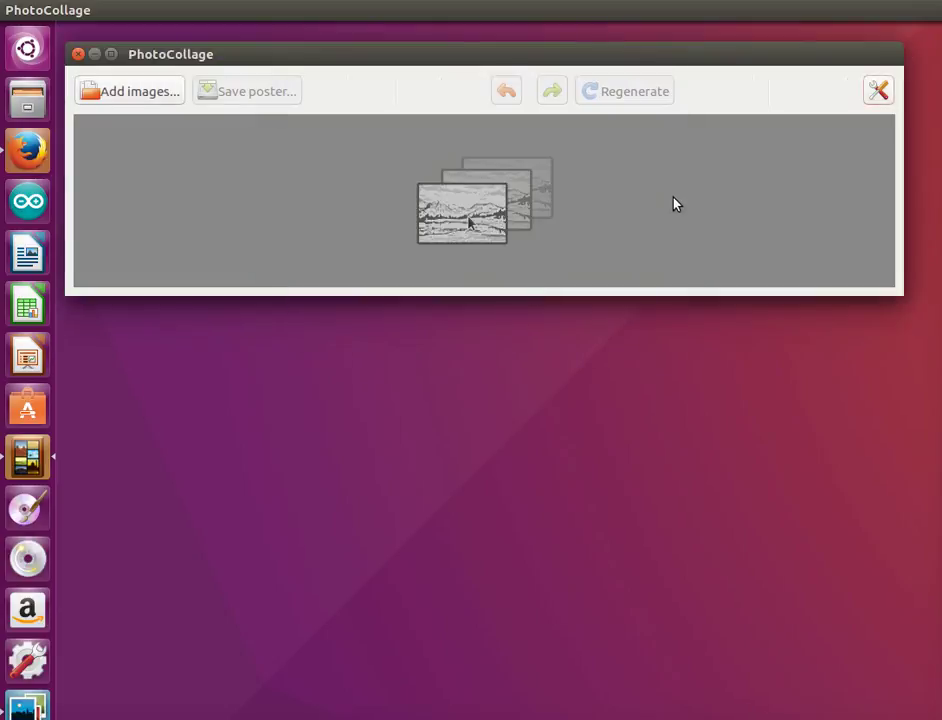
Add all images from the Holm 10 Screenshots folder in Pictures to the collage
{"action": "left_click", "coordinate": [164, 94]}
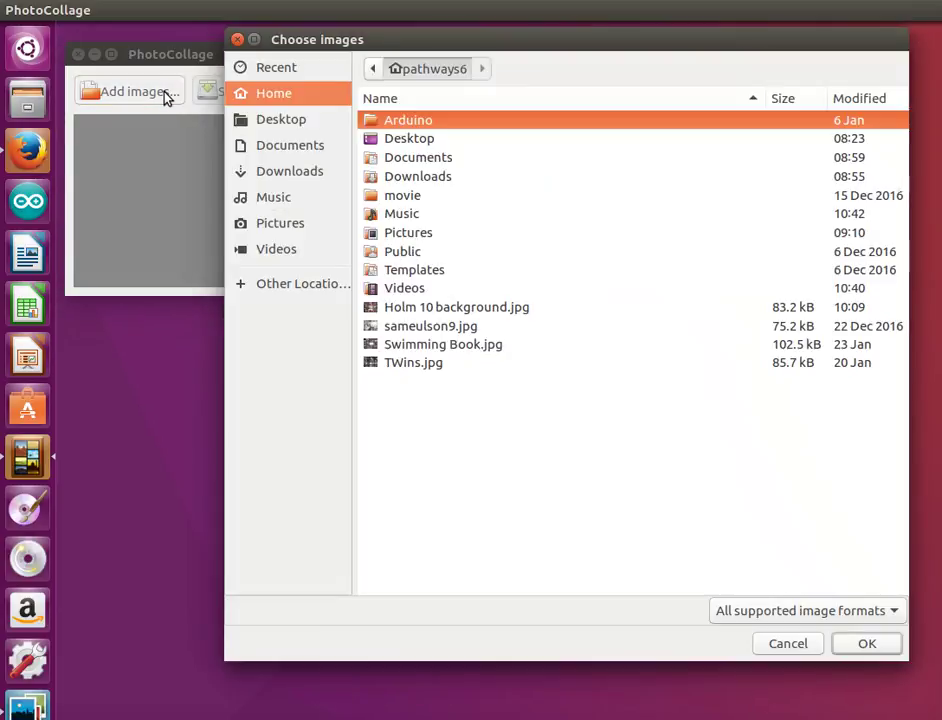
{"action": "left_click", "coordinate": [266, 224]}
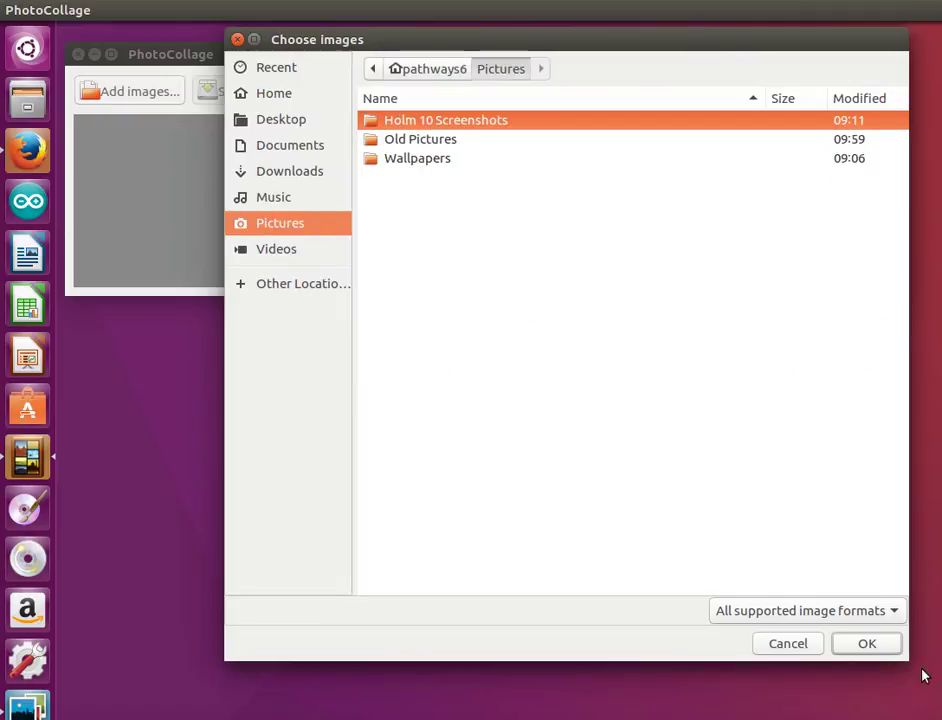
{"action": "left_click", "coordinate": [885, 648]}
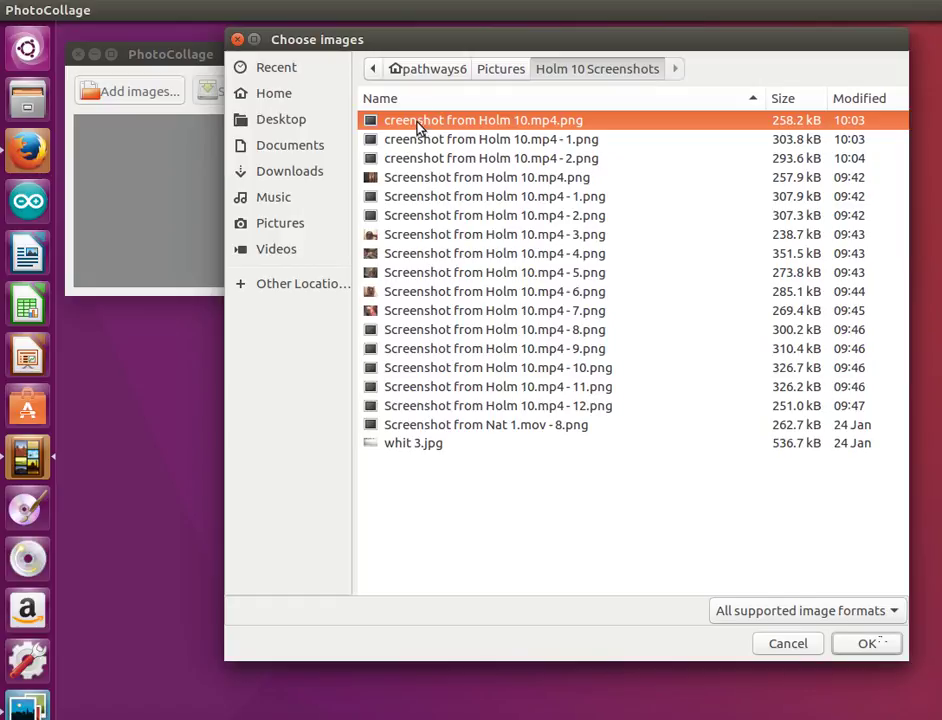
{"action": "left_click", "coordinate": [418, 445], "text": "shift"}
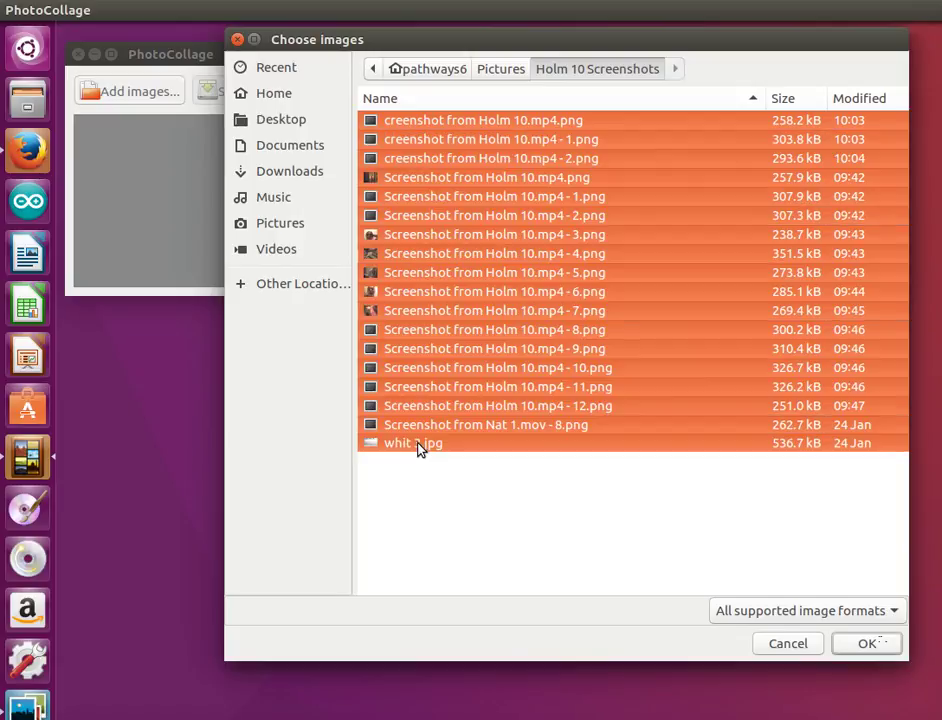
{"action": "left_click", "coordinate": [866, 643]}
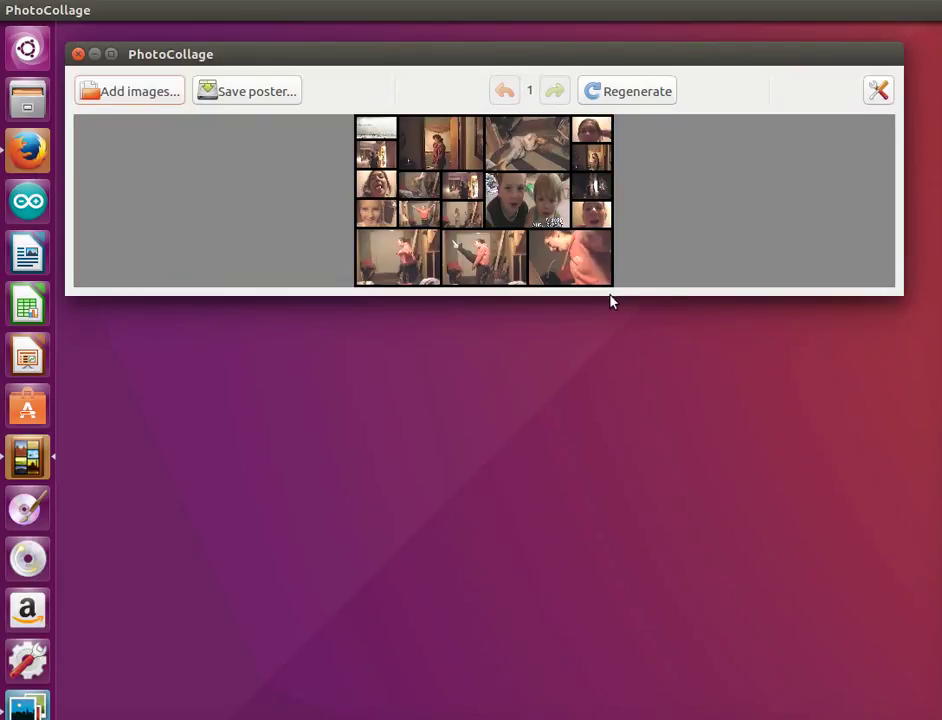
Enlarge the preview, regenerate the collage layout and remove the photo of the two small children from it
{"action": "left_click_drag", "start_coordinate": [612, 292], "coordinate": [615, 700]}
{"action": "left_click", "coordinate": [640, 95]}
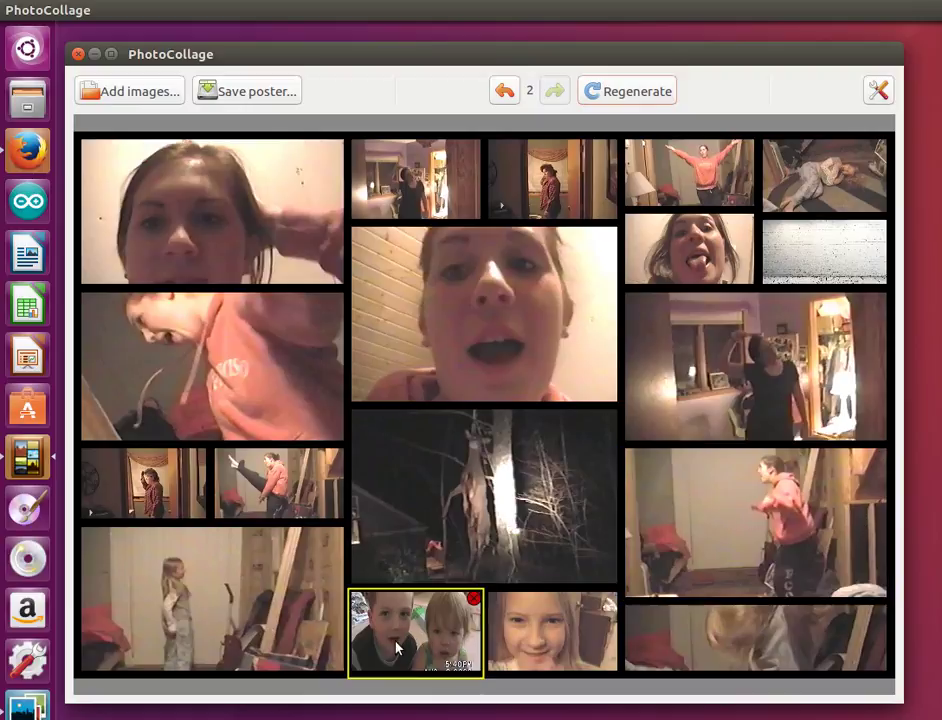
{"action": "left_click", "coordinate": [473, 598]}
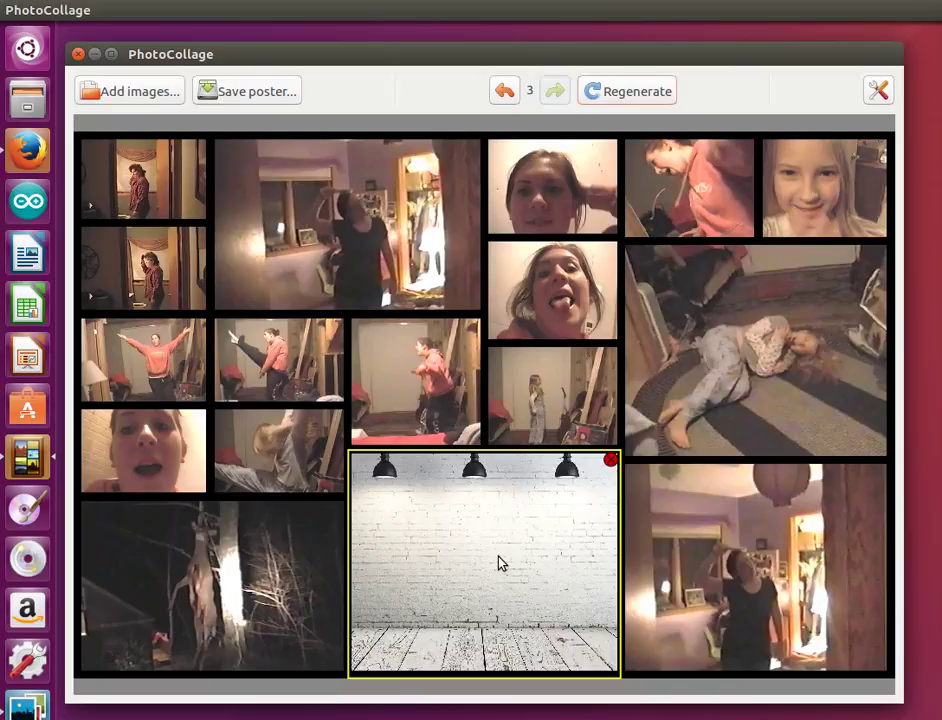
Try another layout but return to the previous one, and save the poster as Holm 10.jpg in the home folder
{"action": "left_click", "coordinate": [627, 91]}
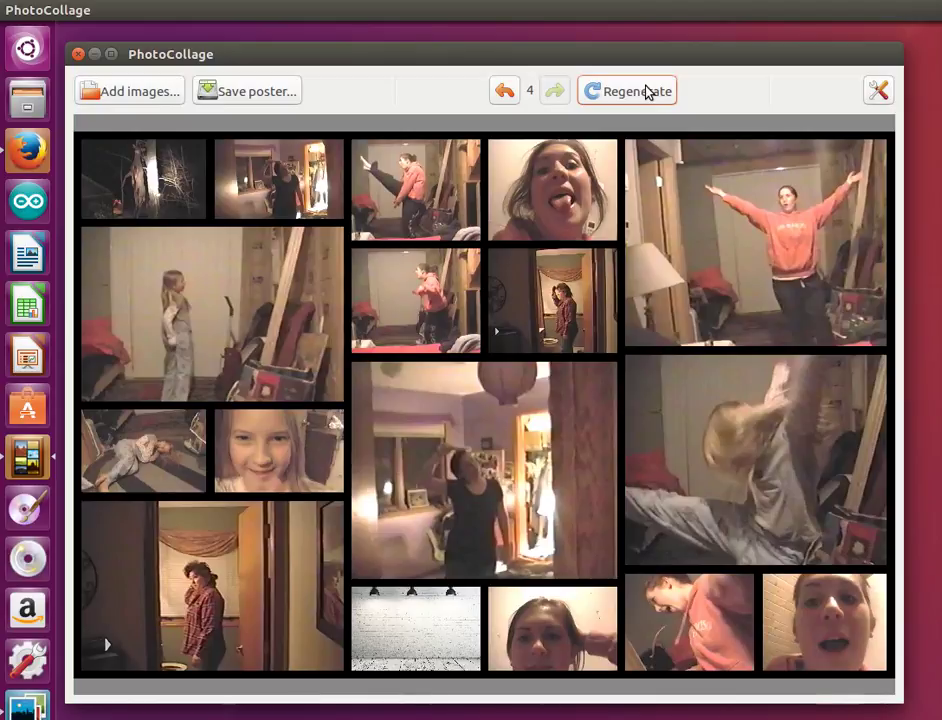
{"action": "left_click", "coordinate": [503, 91]}
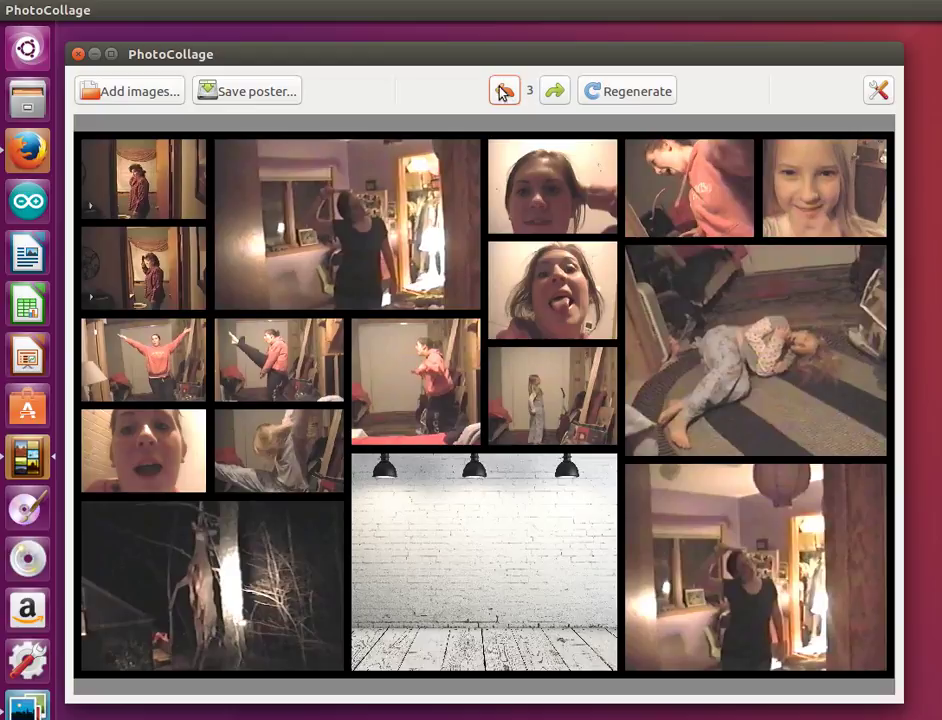
{"action": "left_click", "coordinate": [282, 97]}
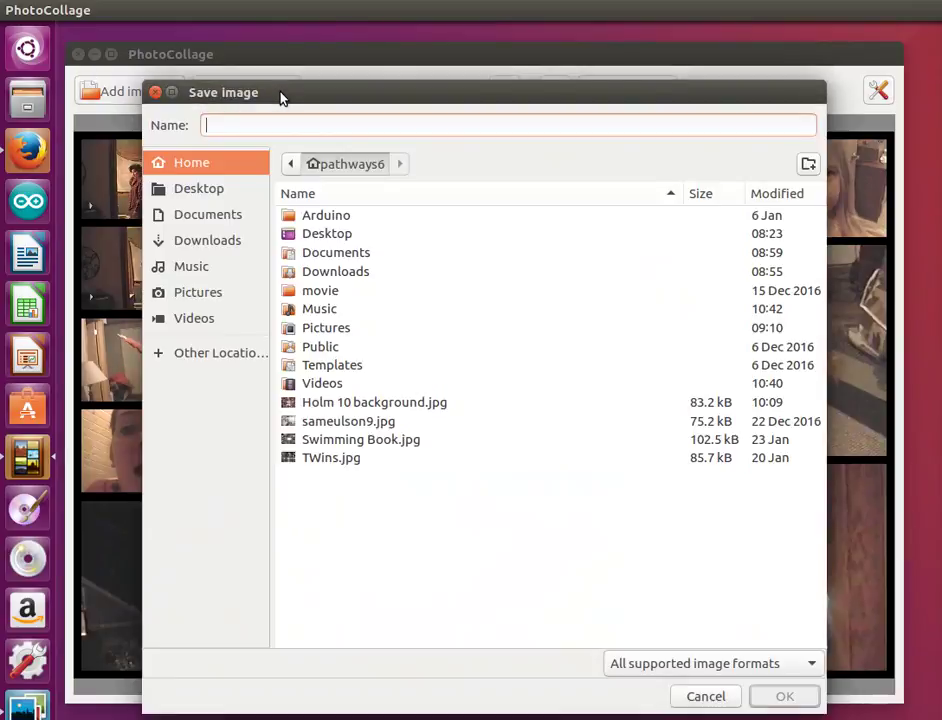
{"action": "type", "text": "Holm 10.jpg"}
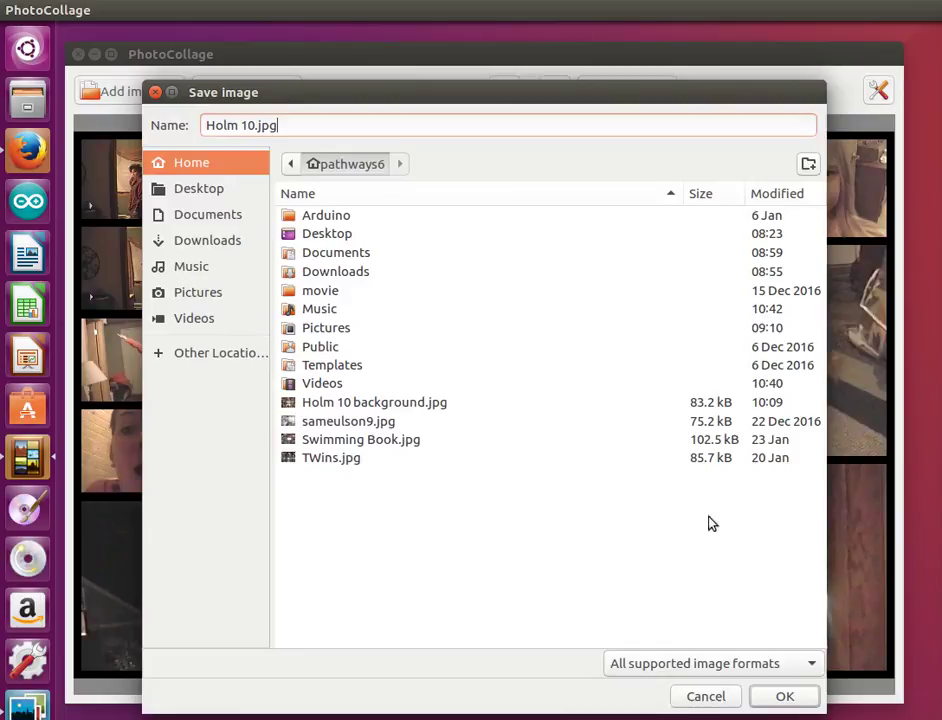
{"action": "left_click", "coordinate": [783, 697]}
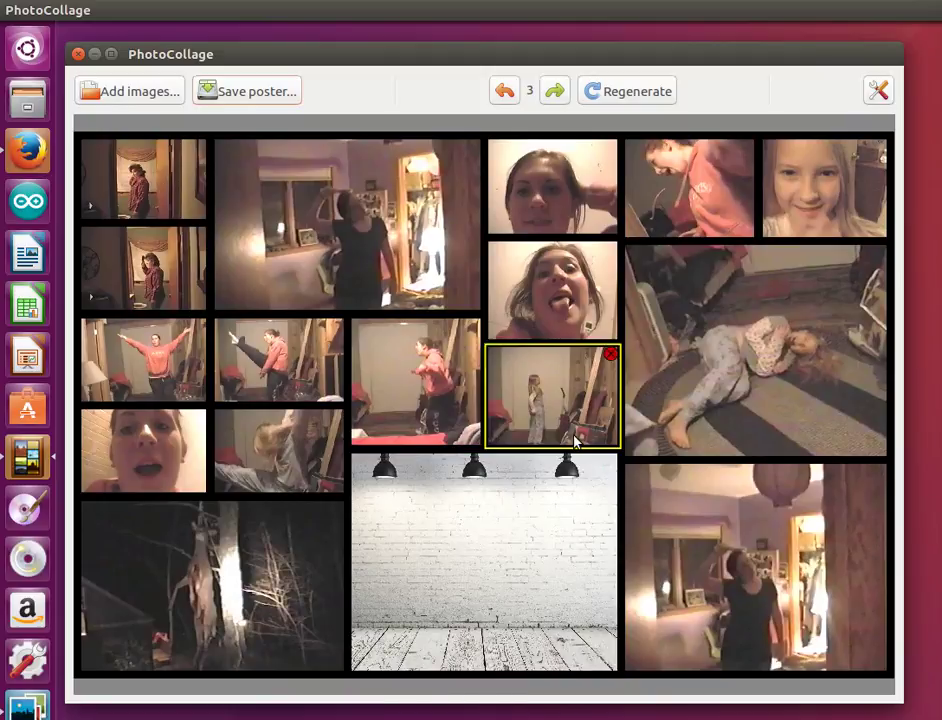
{"action": "left_click", "coordinate": [77, 55]}
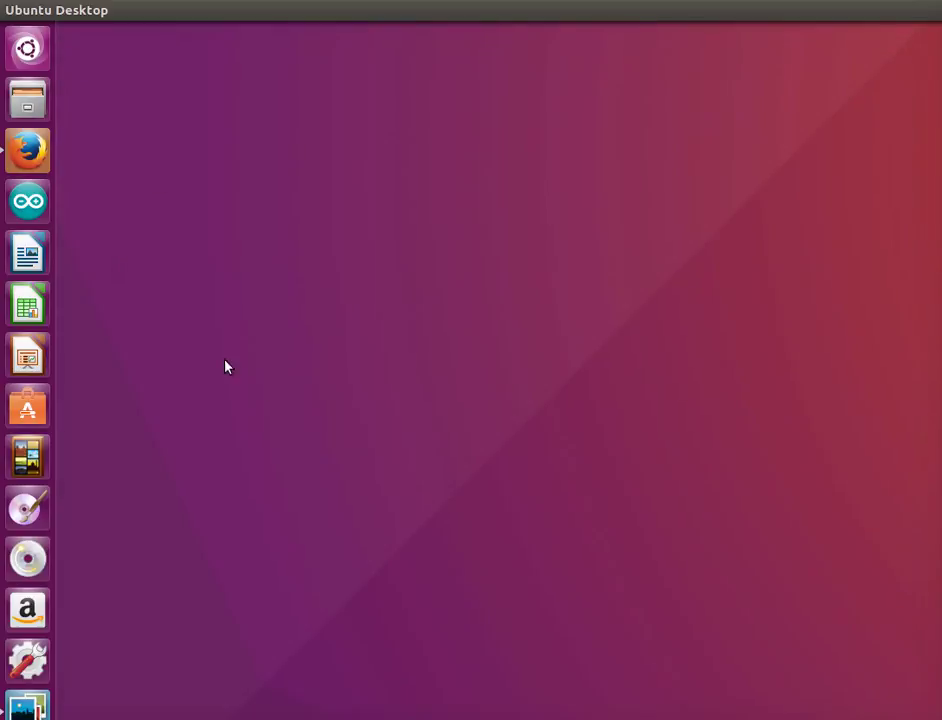
Switch to DVDStyler and create a new DVD project with the disc label Holm 10
{"action": "left_click", "coordinate": [28, 508]}
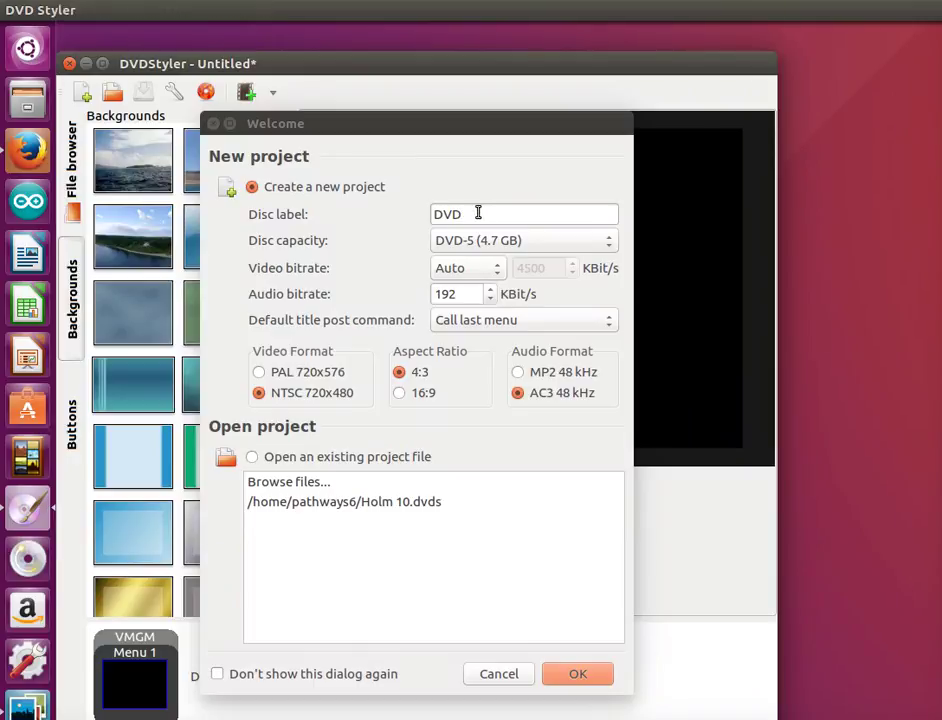
{"action": "left_click_drag", "start_coordinate": [463, 215], "coordinate": [418, 217]}
{"action": "type", "text": "Holm 10"}
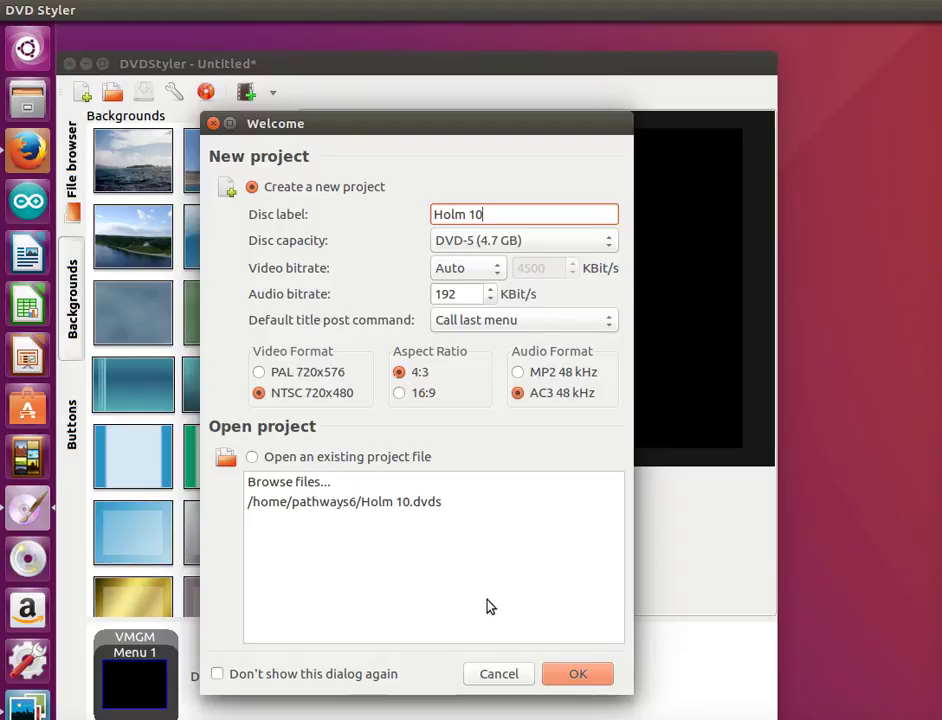
{"action": "left_click", "coordinate": [576, 674]}
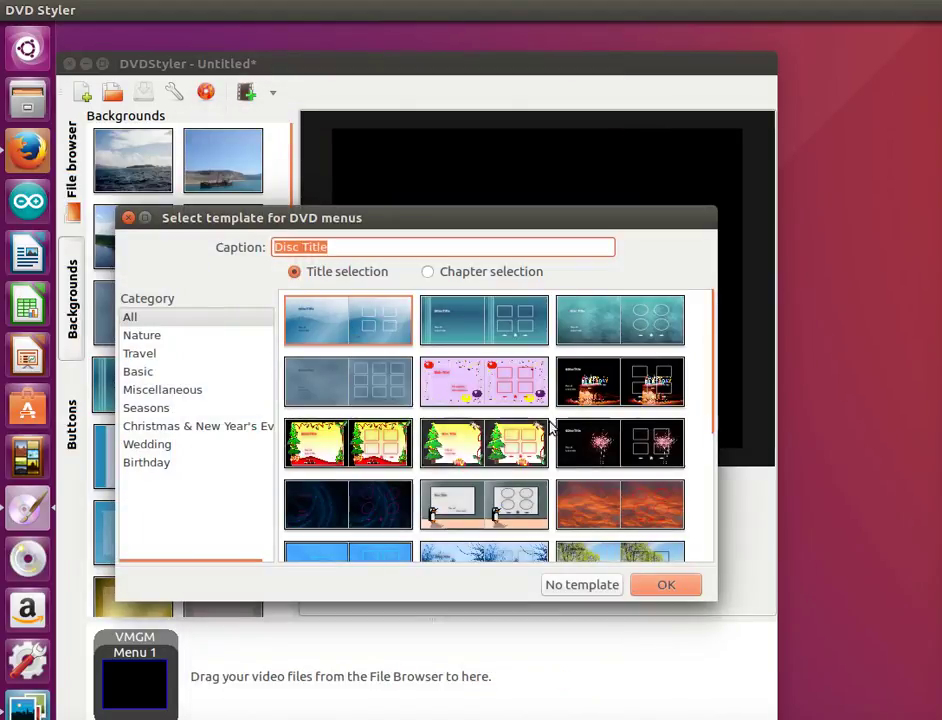
Apply the blue wave title-selection menu template with the caption Holm 10
{"action": "type", "text": "Ho"}
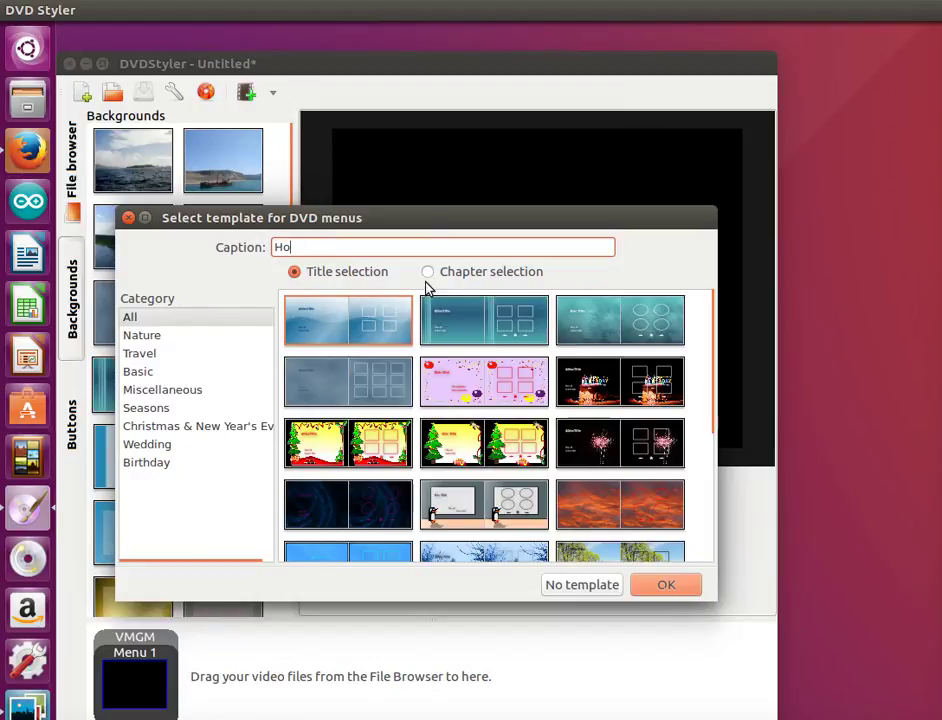
{"action": "type", "text": "lm 10"}
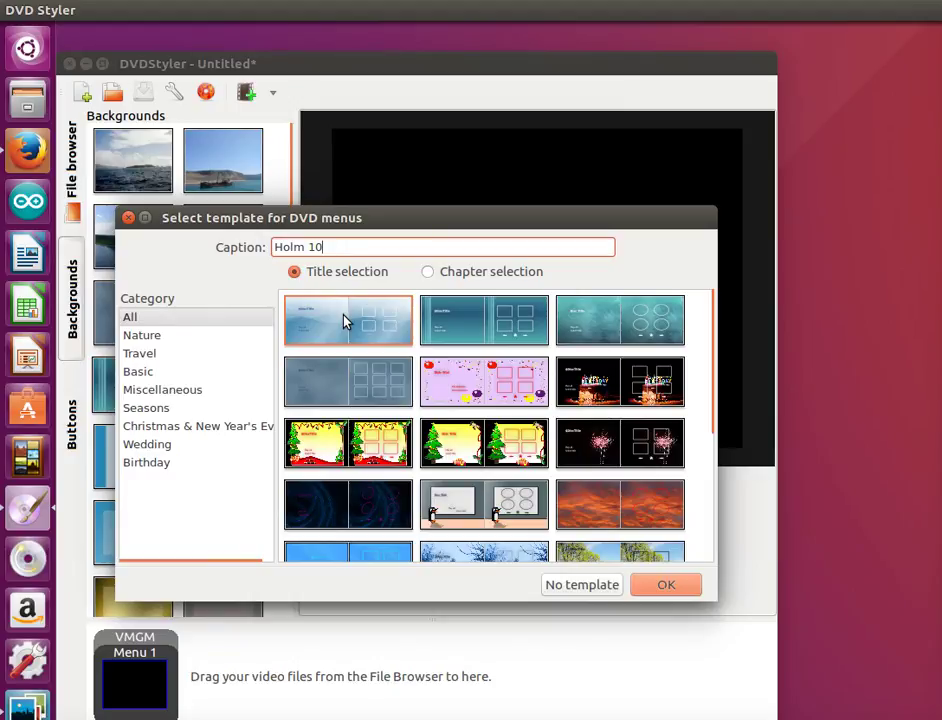
{"action": "left_click", "coordinate": [648, 585]}
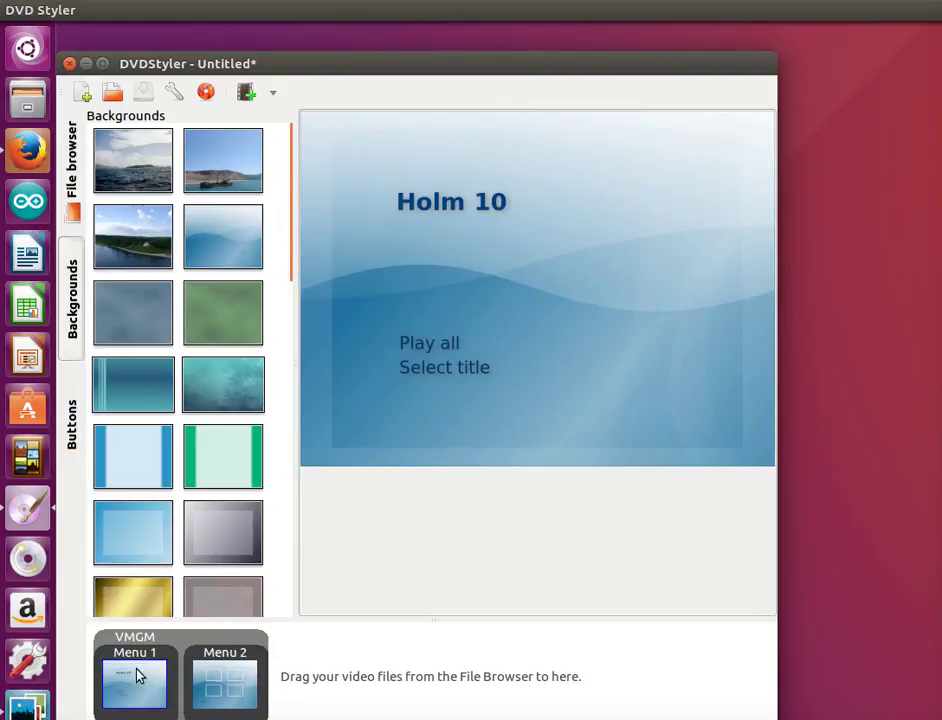
Delete Menu 2 from the DVD project
{"action": "left_click_drag", "start_coordinate": [343, 719], "coordinate": [343, 706]}
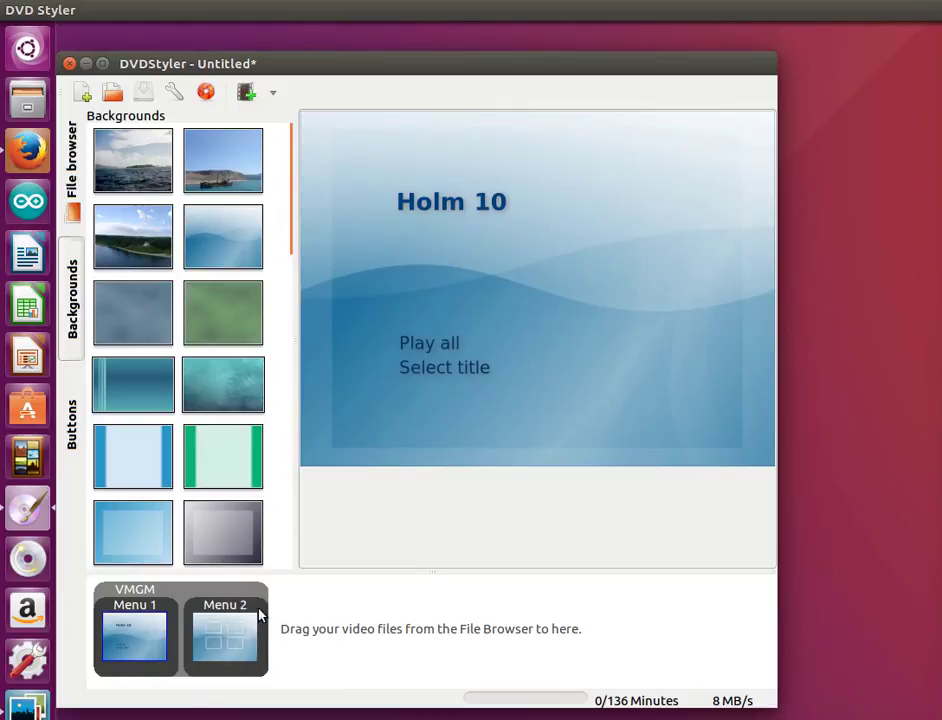
{"action": "left_click", "coordinate": [260, 617]}
{"action": "right_click", "coordinate": [261, 618]}
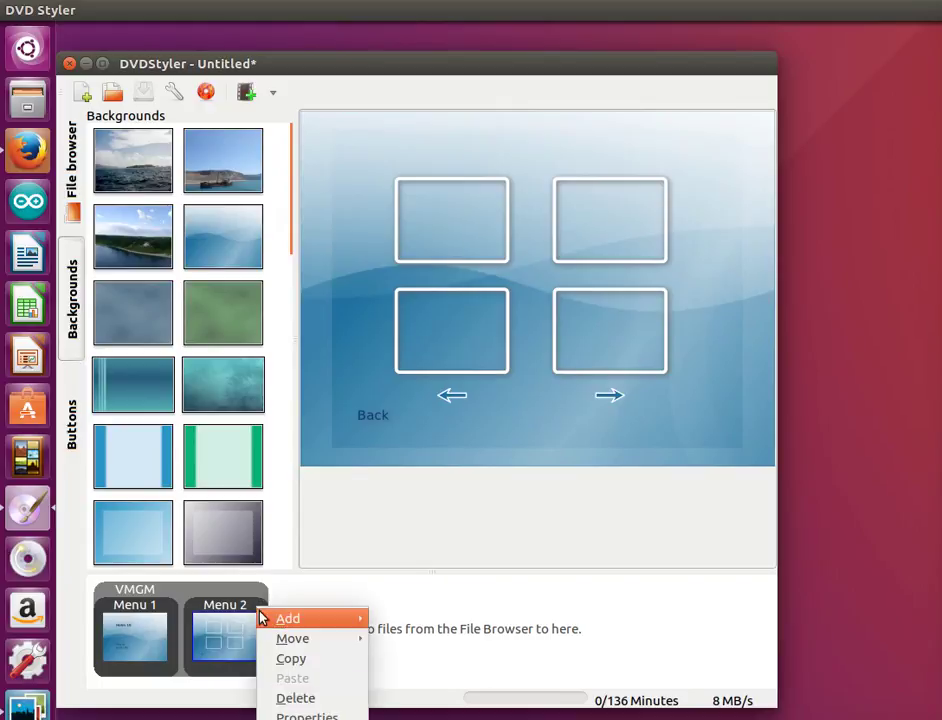
{"action": "left_click", "coordinate": [328, 700]}
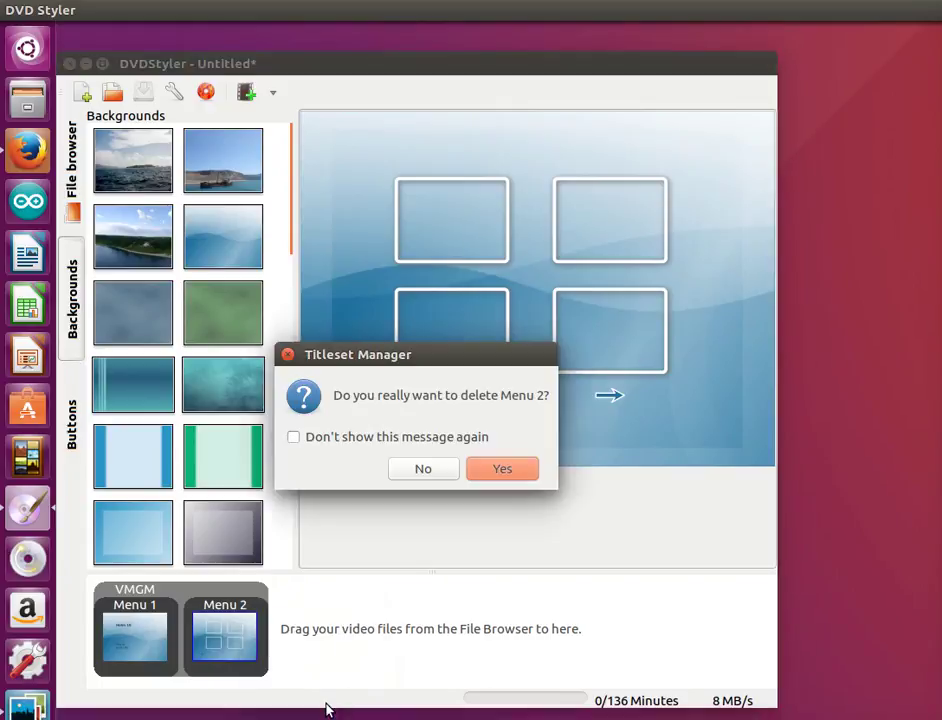
{"action": "left_click", "coordinate": [505, 470]}
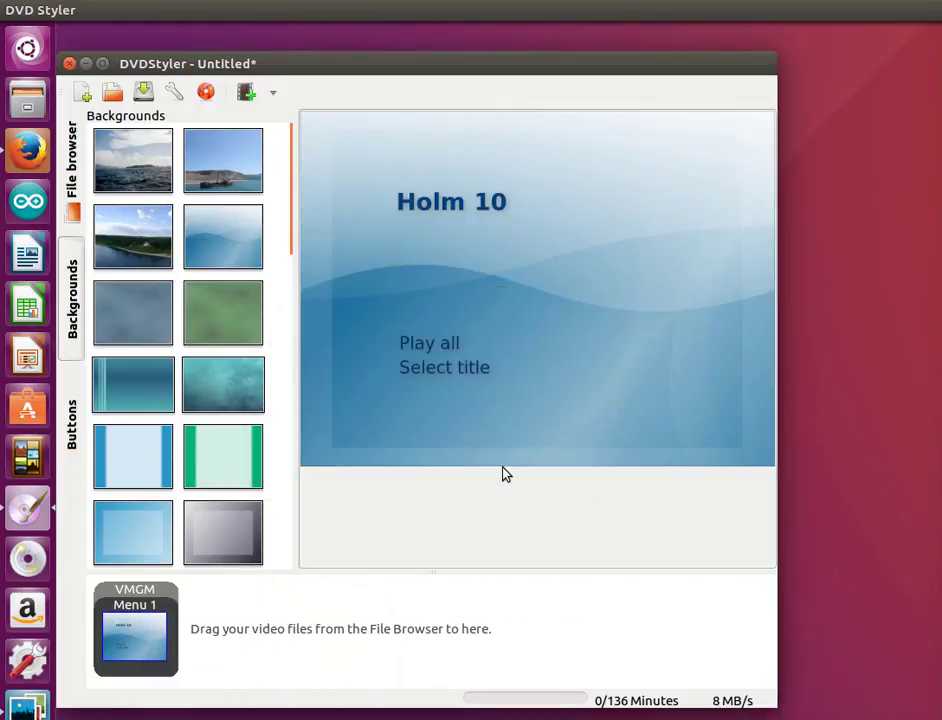
Set the background of VMGM Menu 1 to Holm 10.jpg from the home folder
{"action": "right_click", "coordinate": [153, 634]}
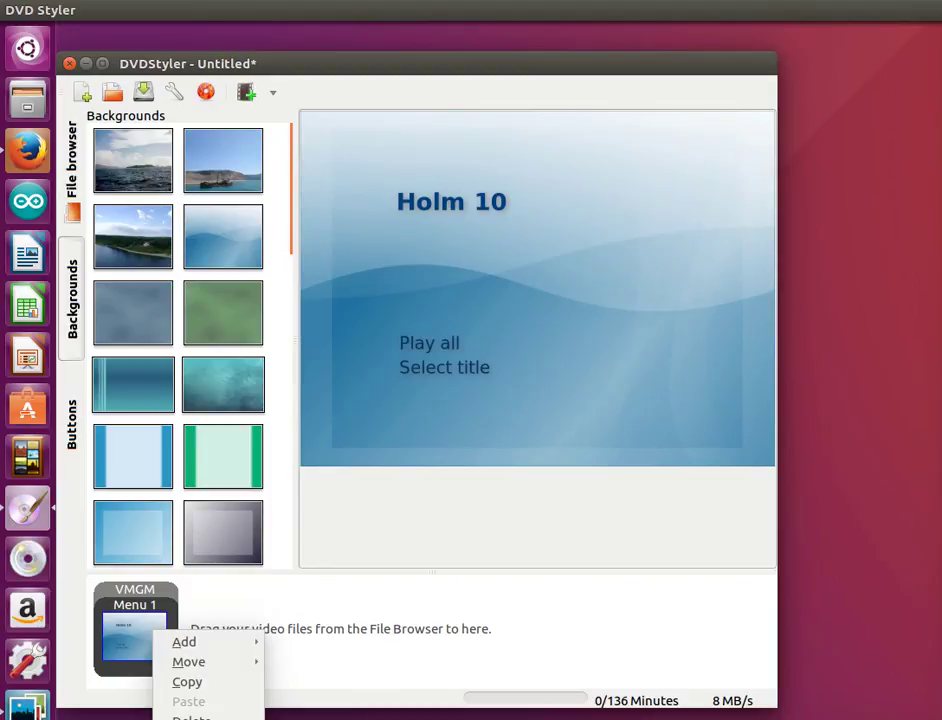
{"action": "left_click", "coordinate": [210, 715]}
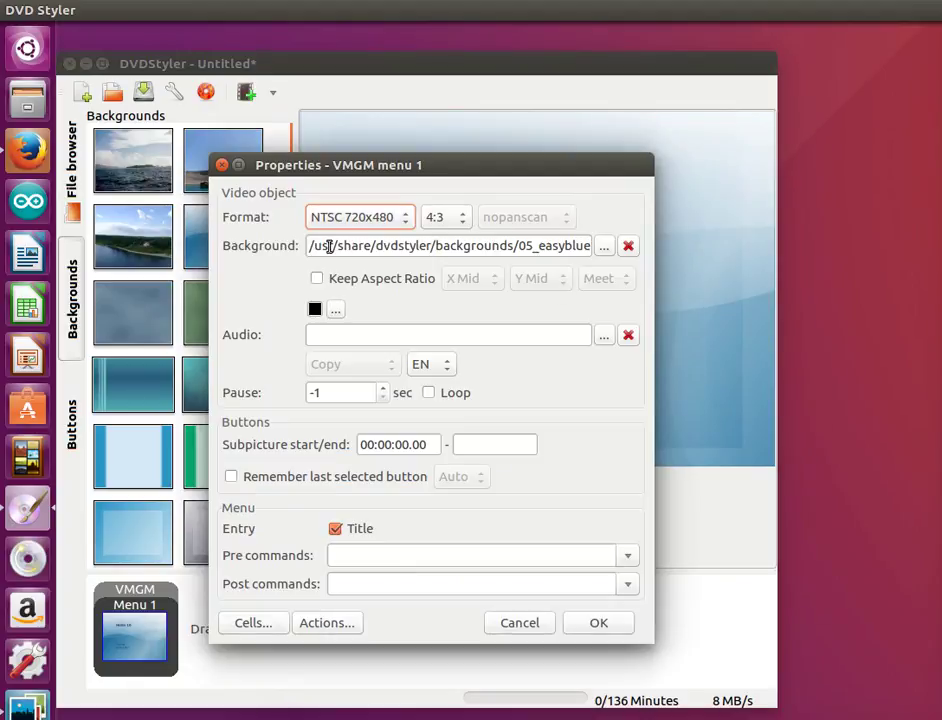
{"action": "left_click", "coordinate": [604, 246]}
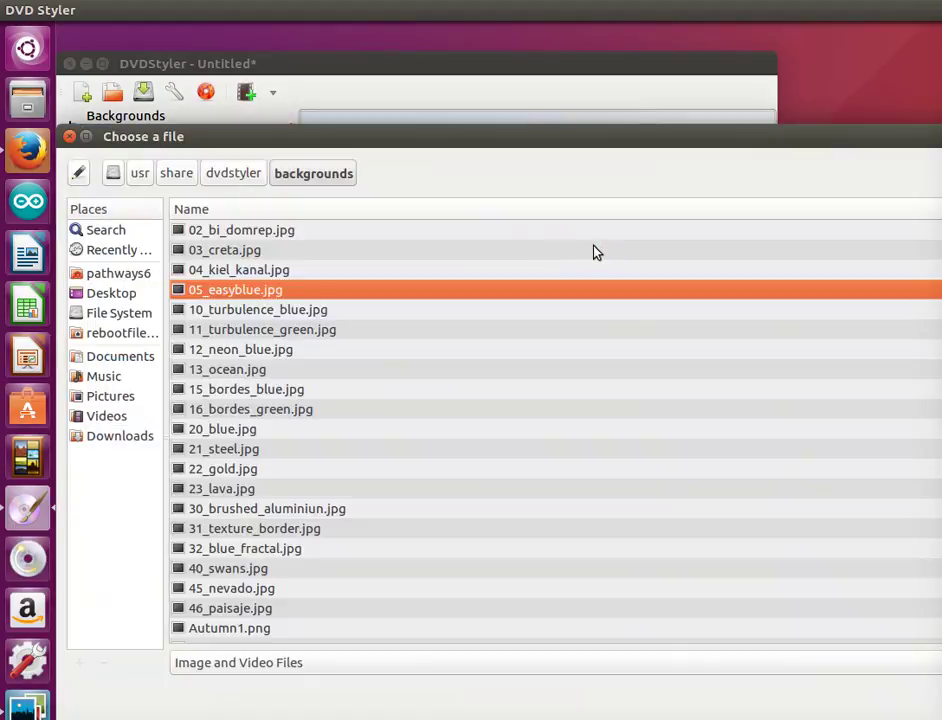
{"action": "left_click", "coordinate": [107, 276]}
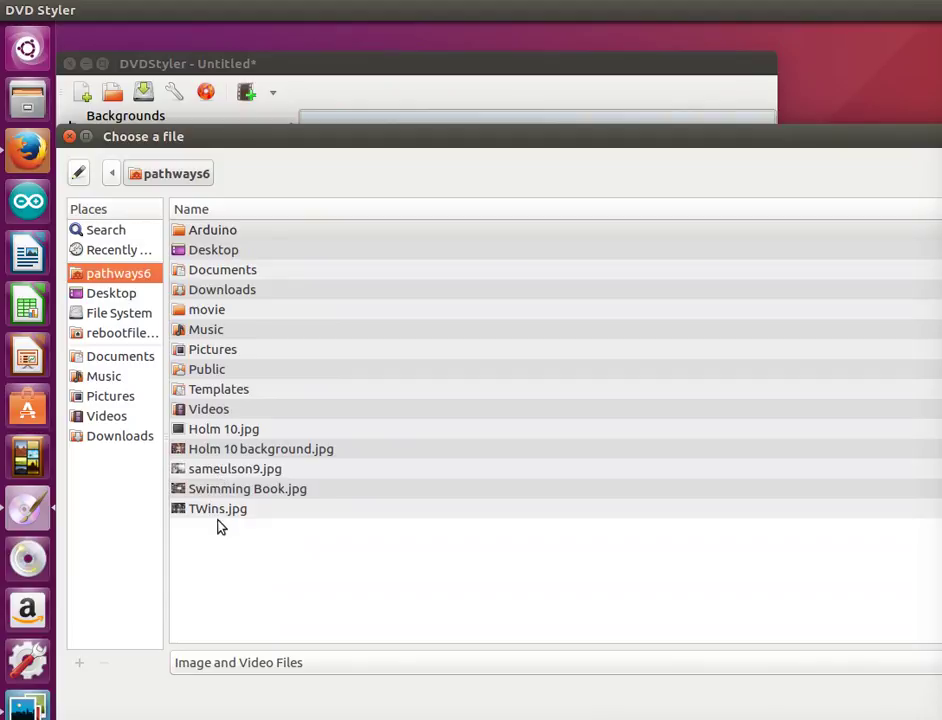
{"action": "left_click", "coordinate": [210, 433]}
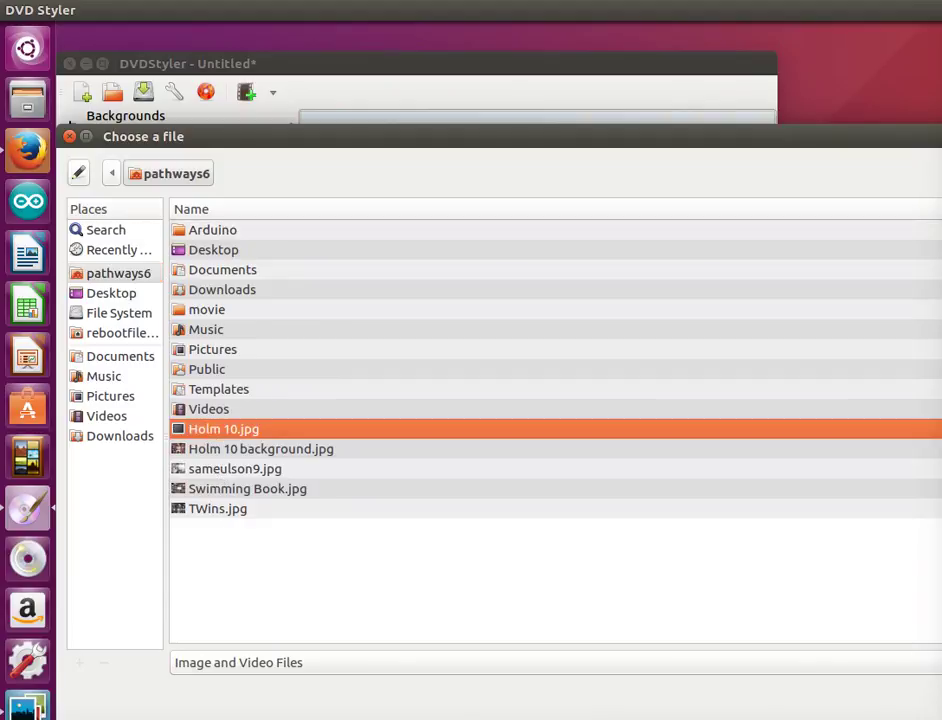
{"action": "key", "text": "Return"}
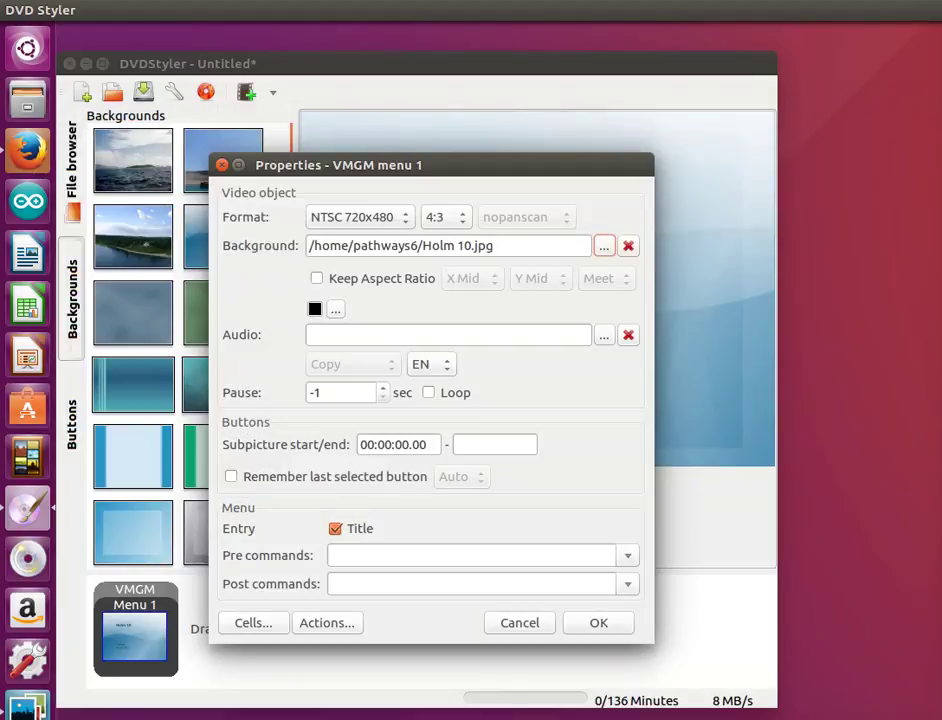
Set the menu's audio to dirty-jeans.mp3 from the production music mp3 folder in Music and apply the menu properties
{"action": "left_click", "coordinate": [603, 337]}
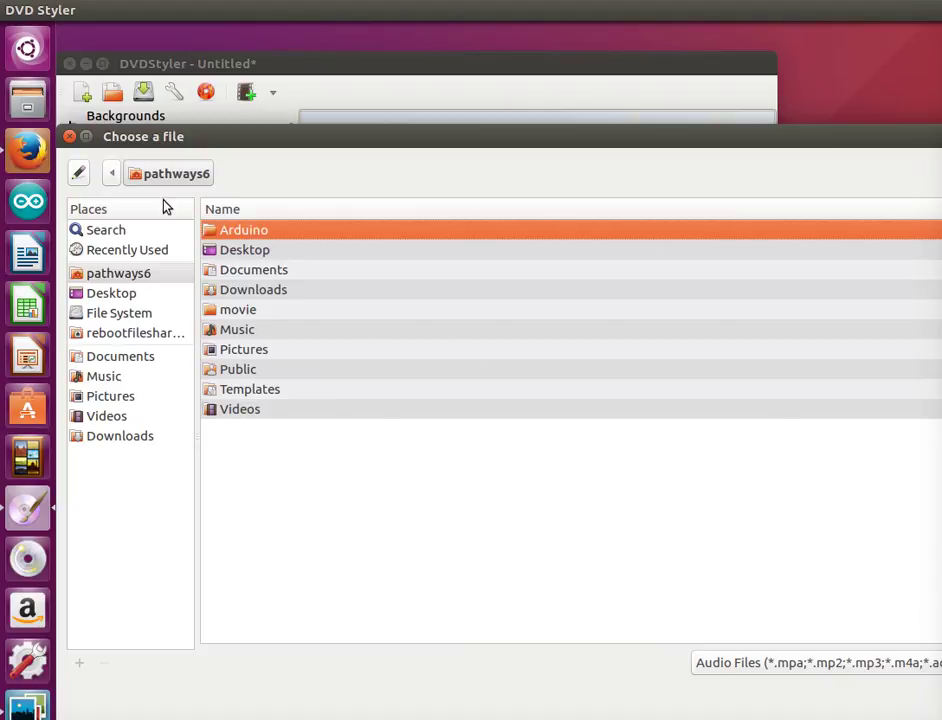
{"action": "left_click", "coordinate": [69, 136]}
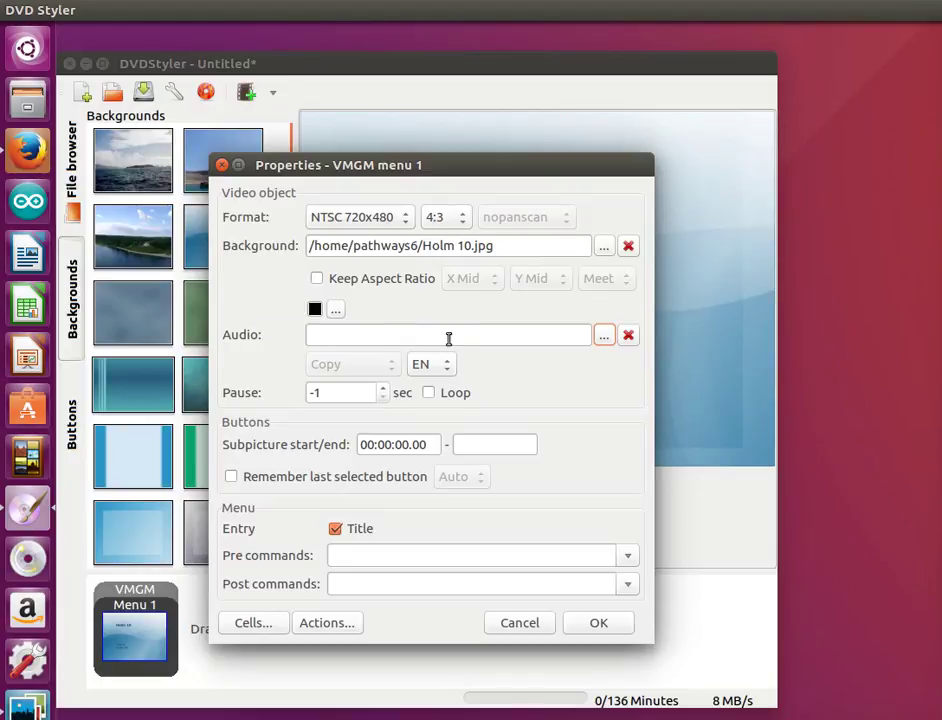
{"action": "left_click", "coordinate": [605, 336]}
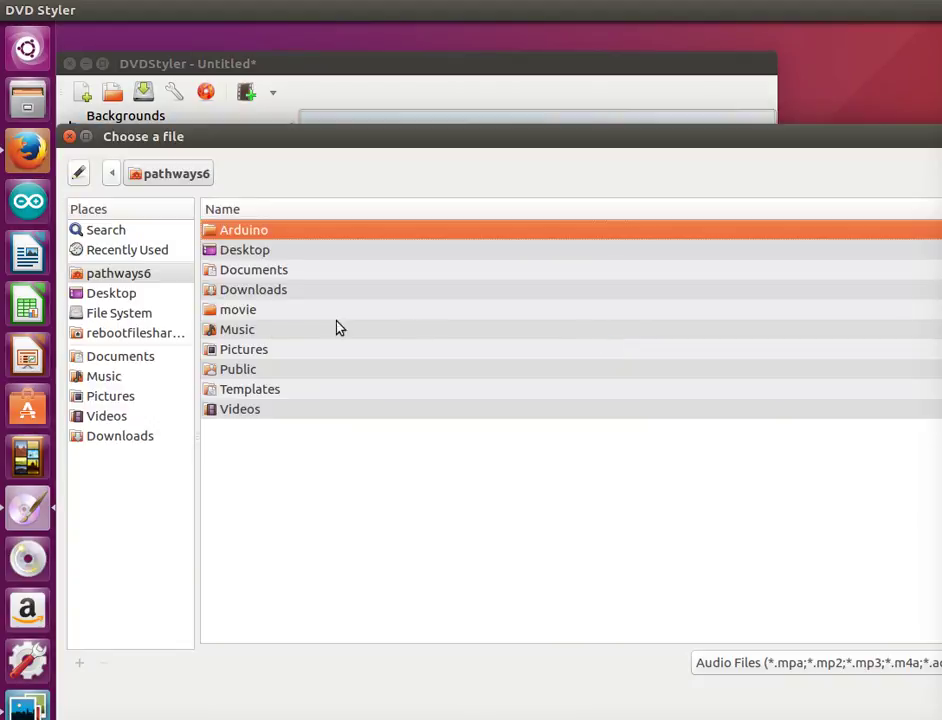
{"action": "double_click", "coordinate": [249, 331]}
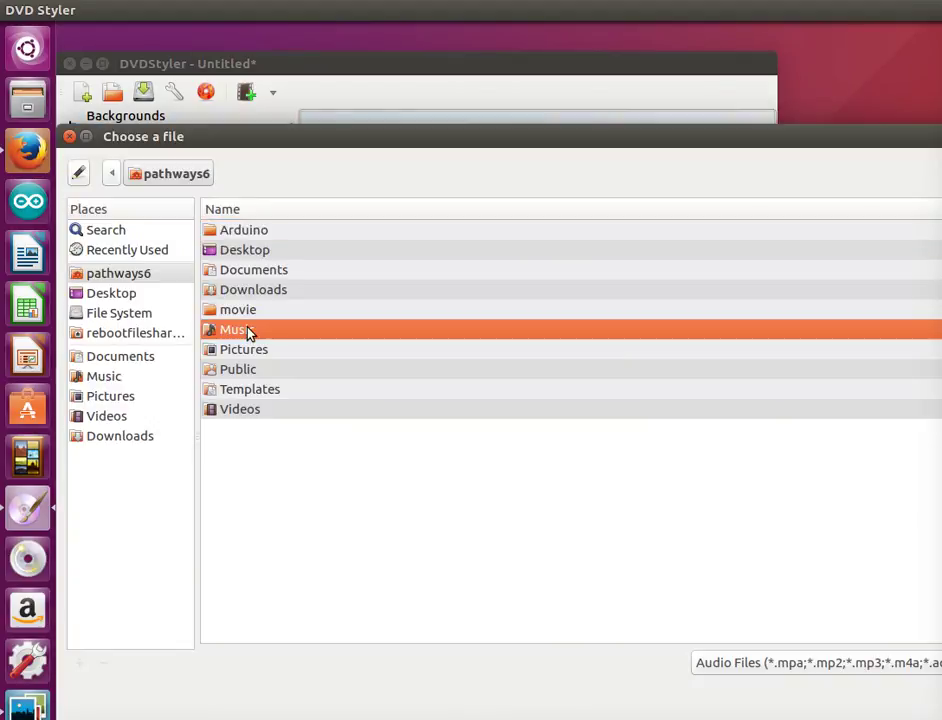
{"action": "double_click", "coordinate": [288, 232]}
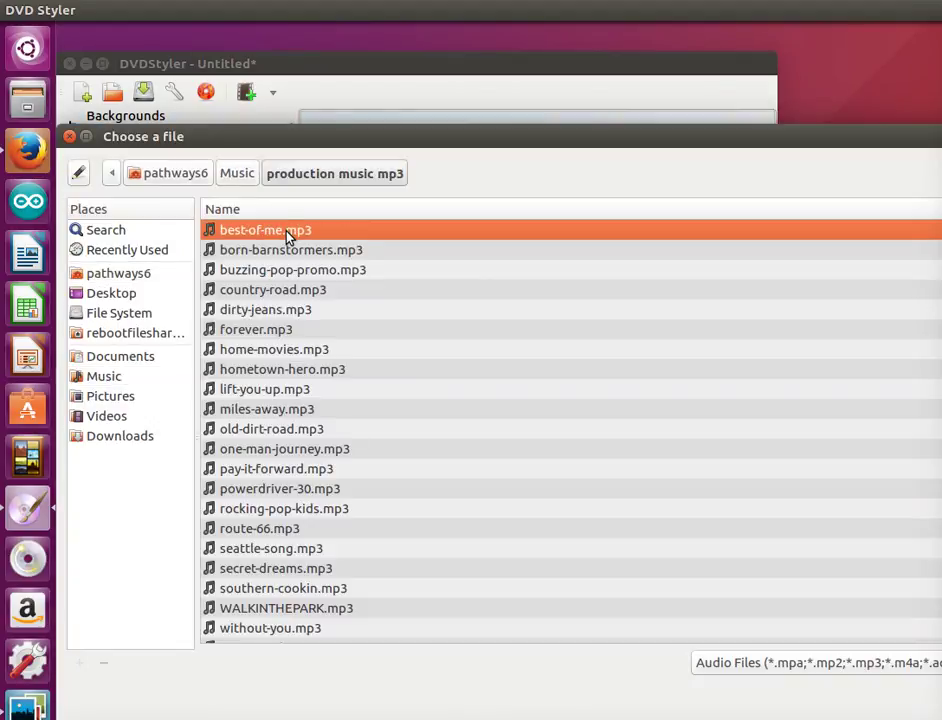
{"action": "left_click", "coordinate": [282, 312]}
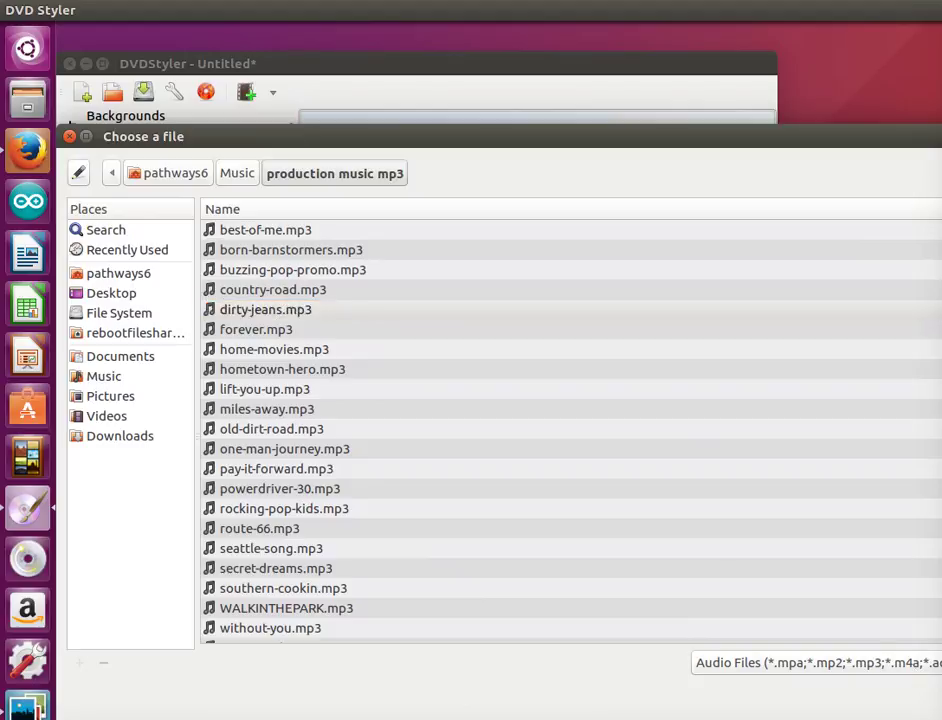
{"action": "key", "text": "Return"}
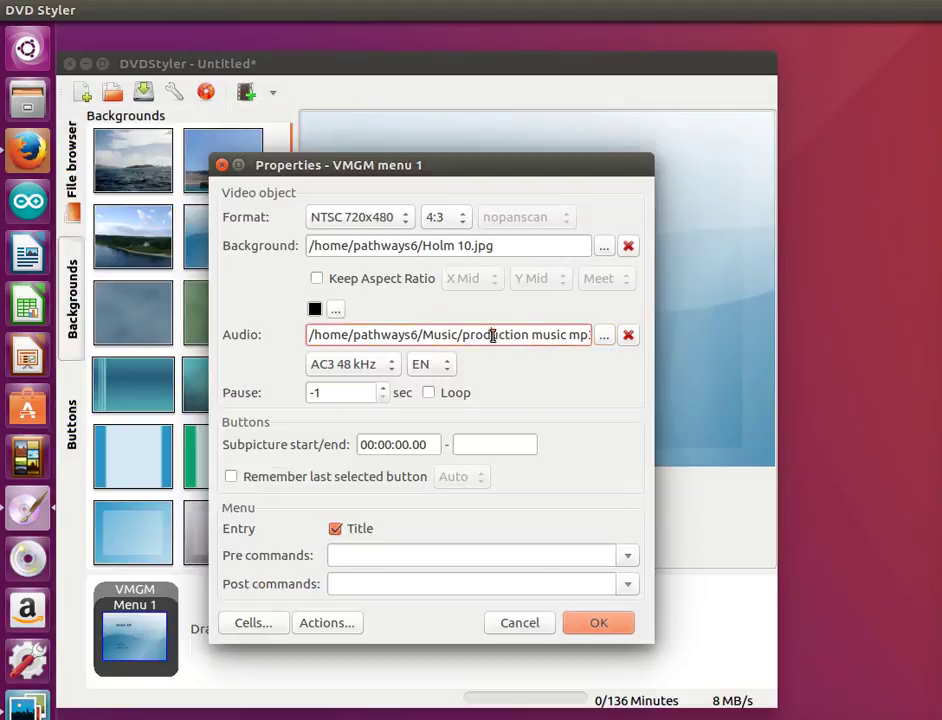
{"action": "left_click_drag", "start_coordinate": [490, 334], "coordinate": [620, 335]}
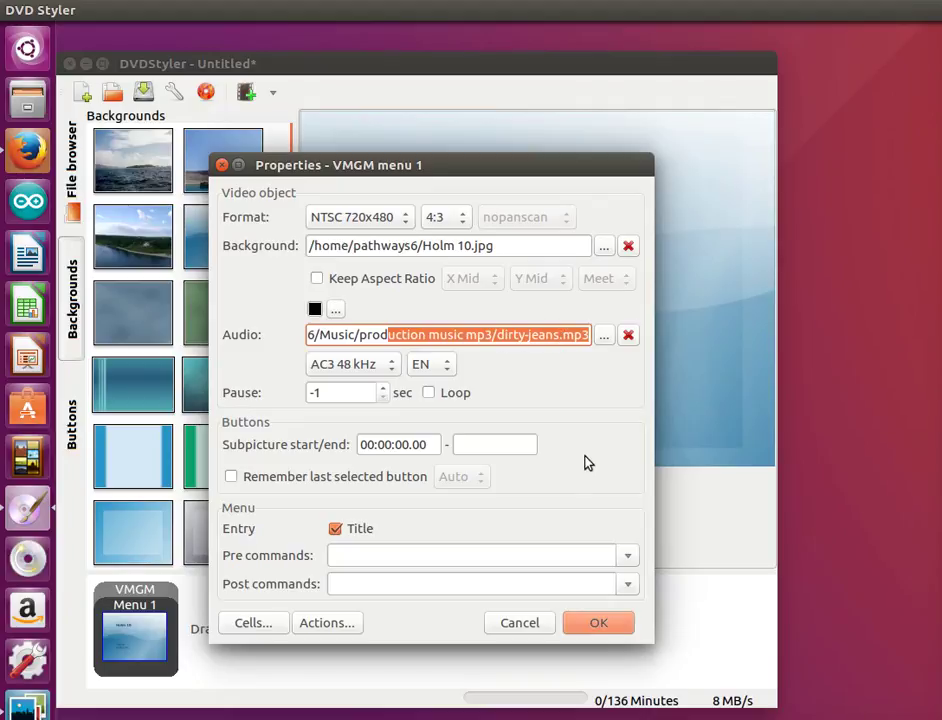
{"action": "left_click", "coordinate": [600, 624]}
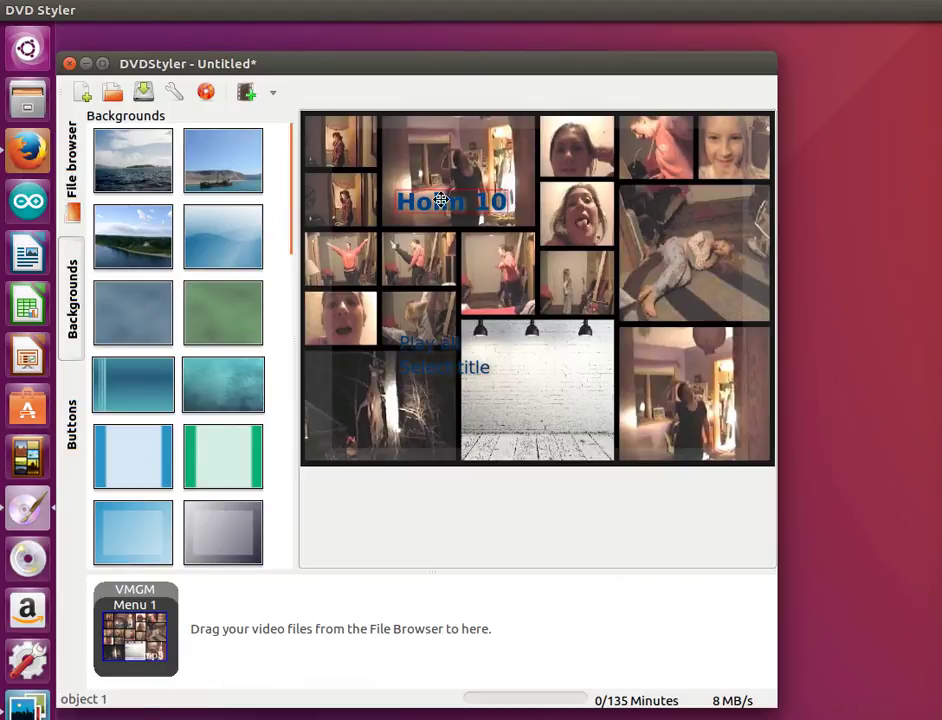
Move the Holm 10 title onto the white brick-wall tile and delete the Play all and Select title buttons
{"action": "left_click_drag", "start_coordinate": [440, 200], "coordinate": [524, 354]}
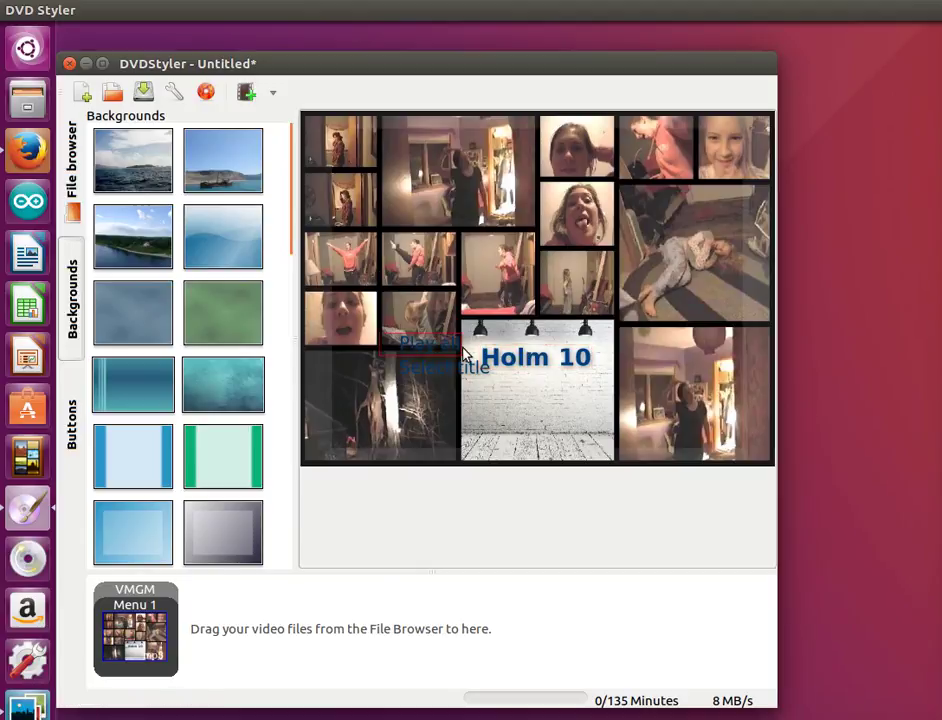
{"action": "right_click", "coordinate": [430, 352]}
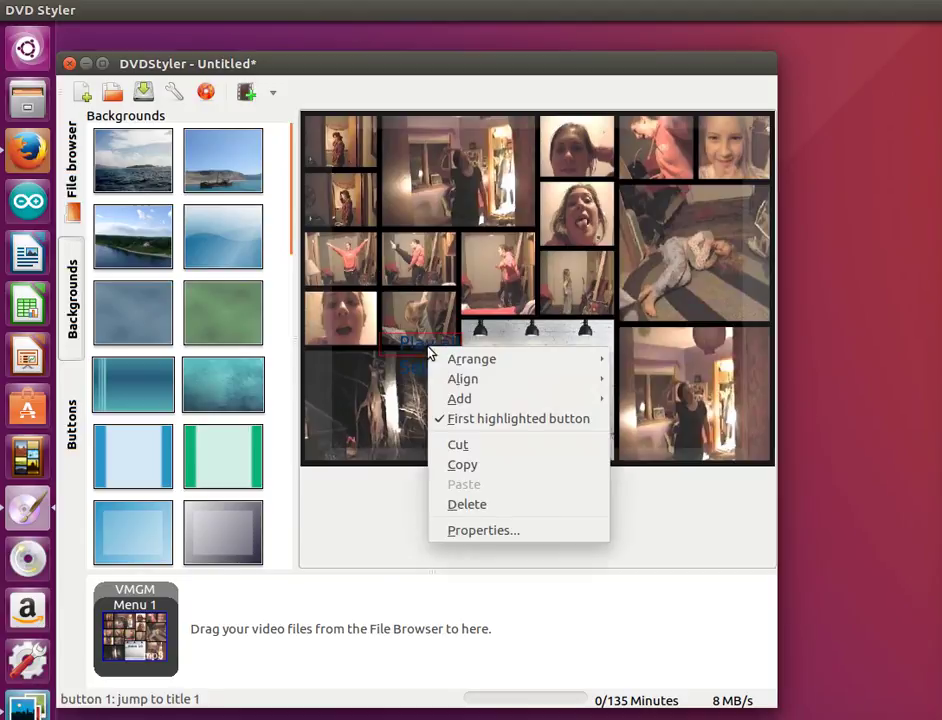
{"action": "left_click", "coordinate": [486, 506]}
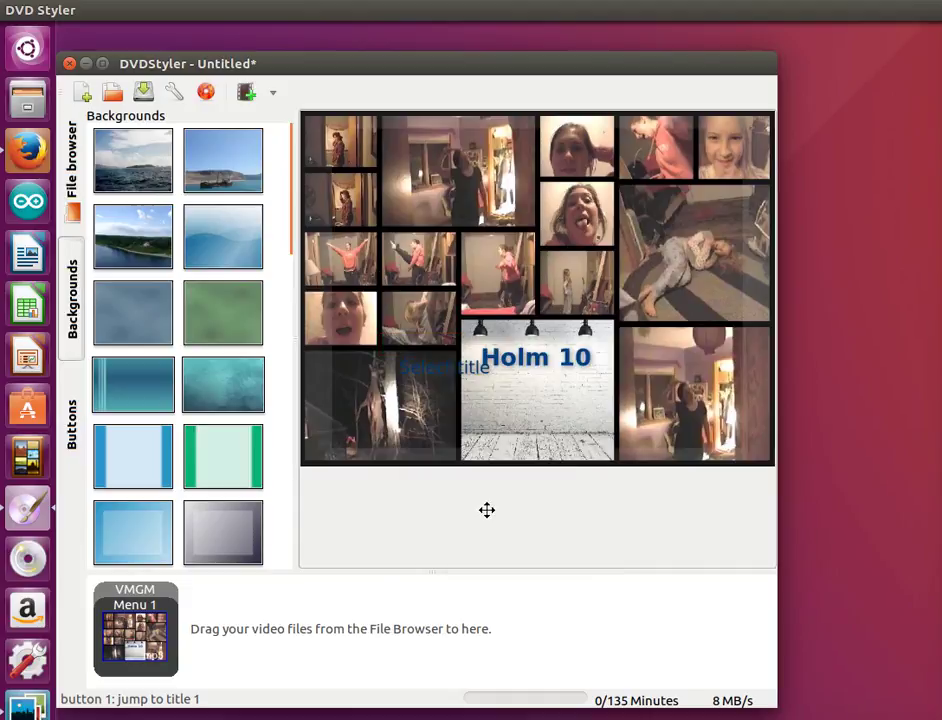
{"action": "right_click", "coordinate": [431, 366]}
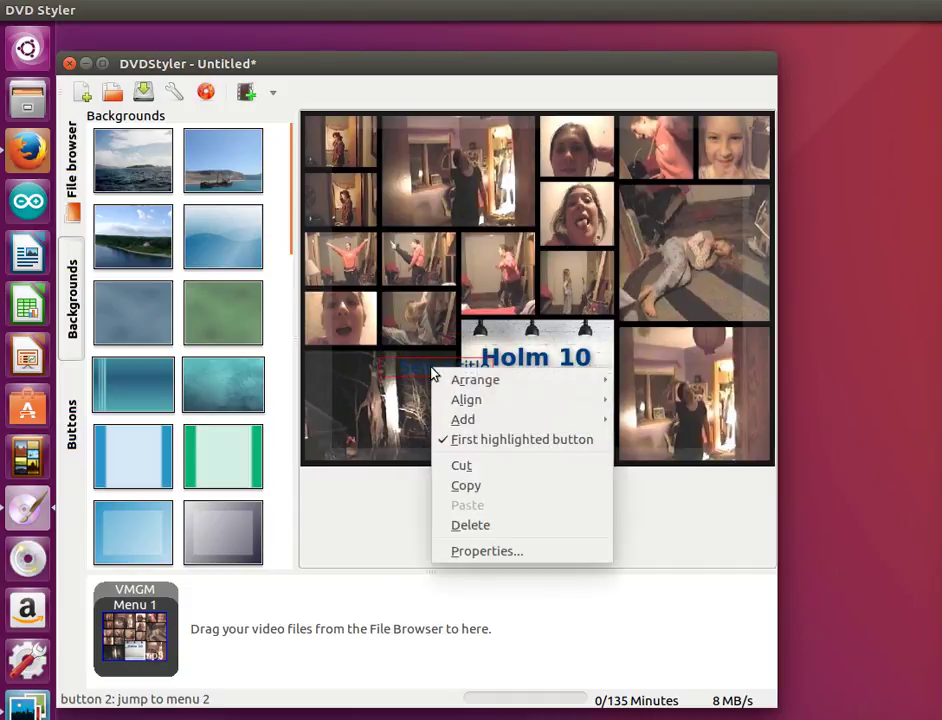
{"action": "left_click", "coordinate": [486, 526]}
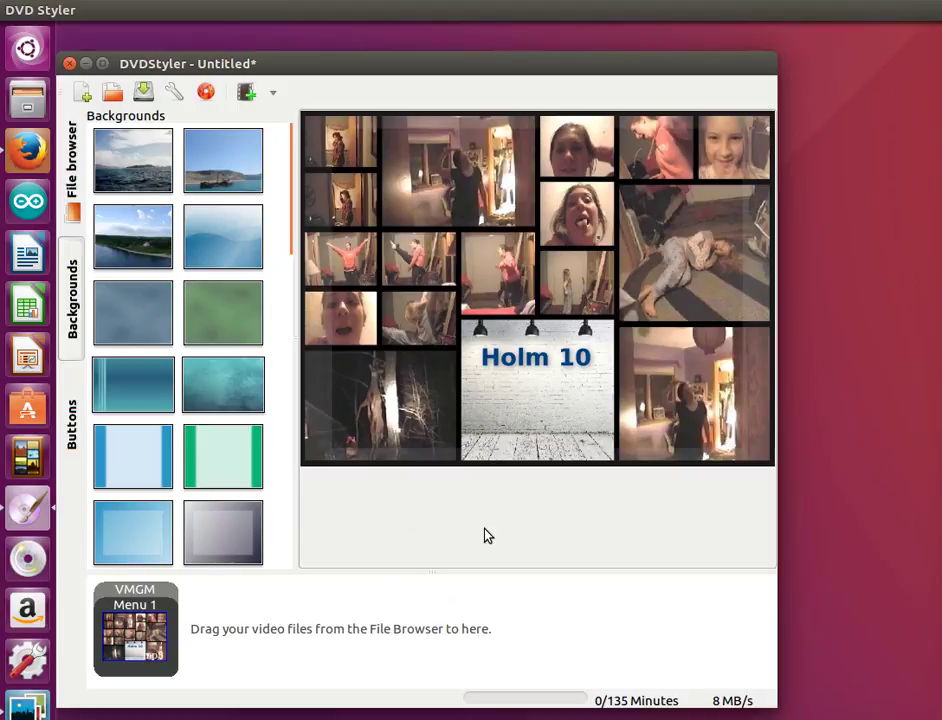
Place a blue pill-shaped menu button below the Holm 10 title and change its label to Play
{"action": "left_click", "coordinate": [72, 424]}
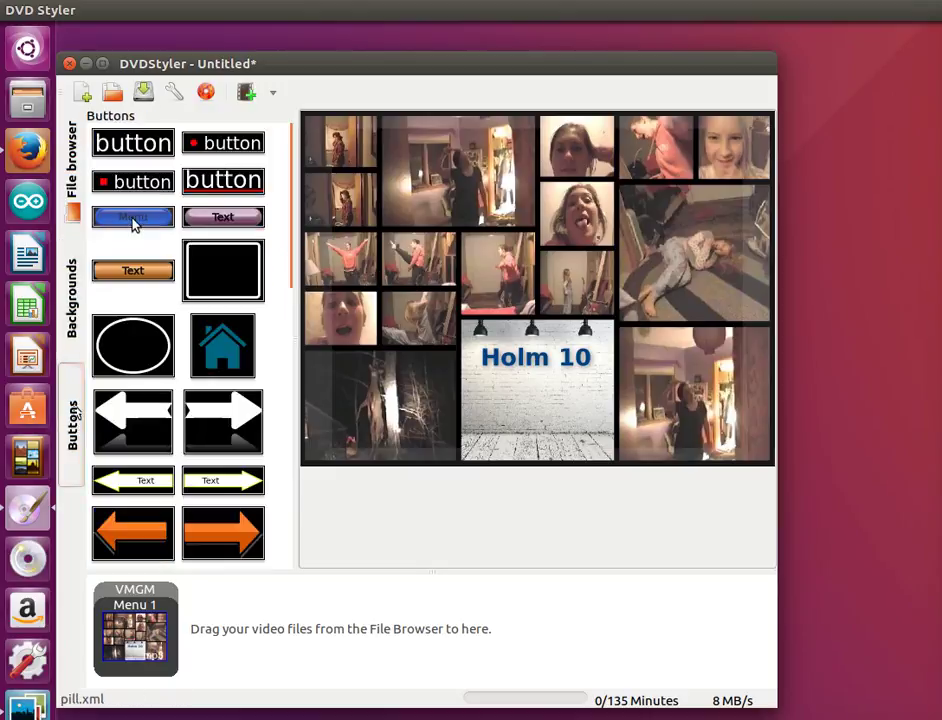
{"action": "left_click_drag", "start_coordinate": [133, 222], "coordinate": [538, 408]}
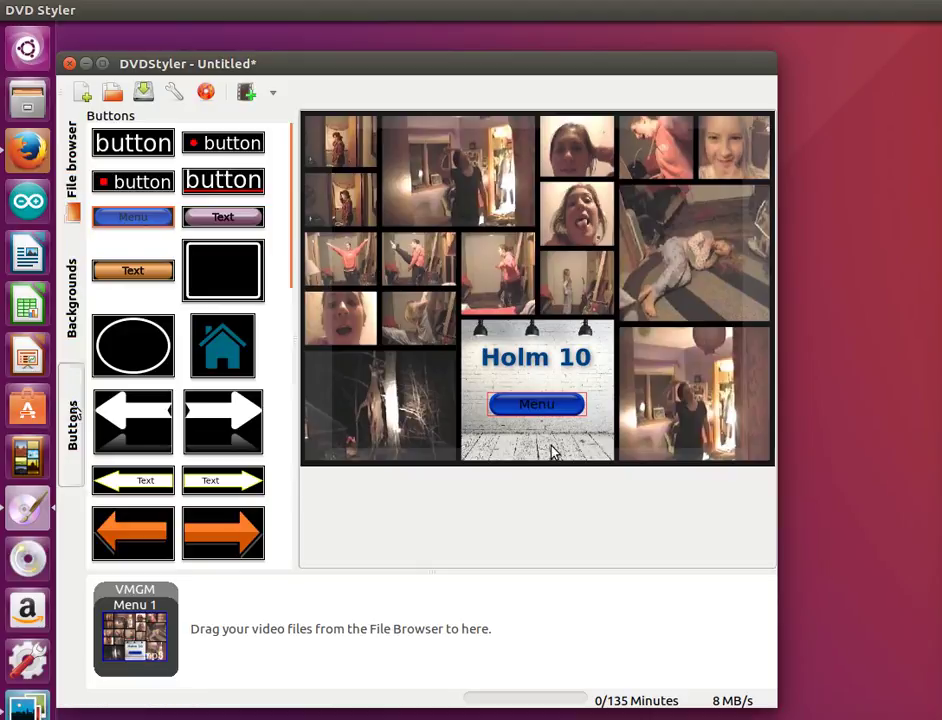
{"action": "right_click", "coordinate": [545, 412]}
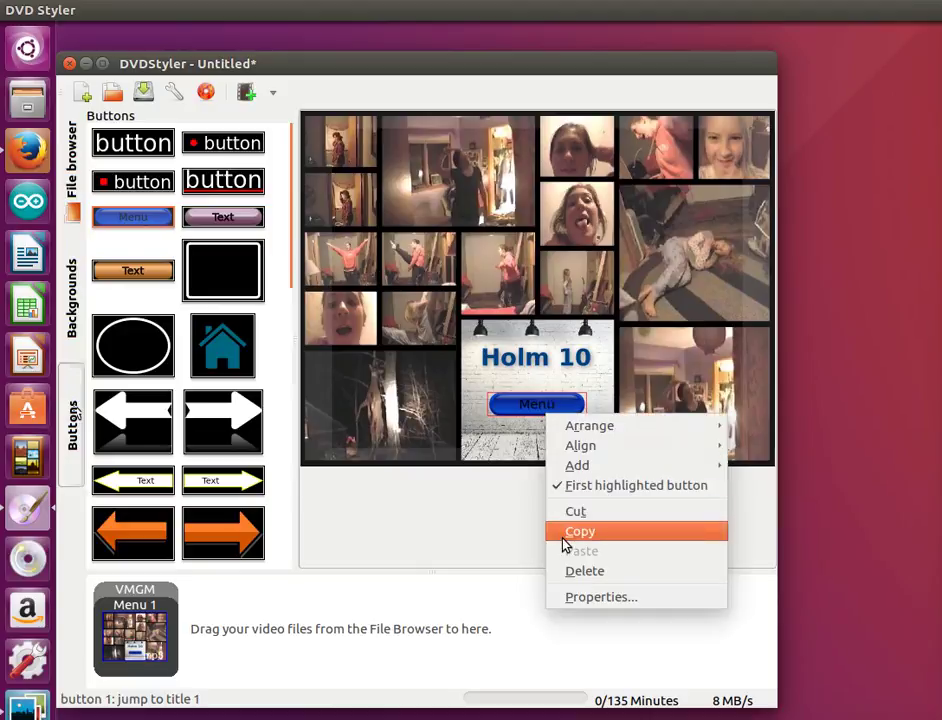
{"action": "left_click", "coordinate": [580, 602]}
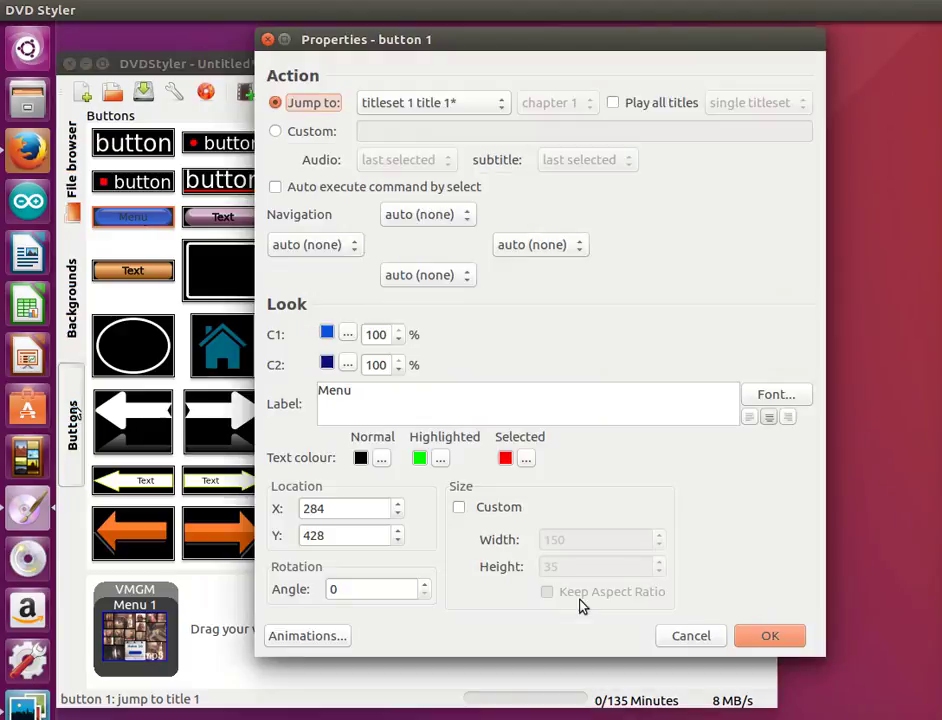
{"action": "left_click", "coordinate": [391, 392]}
{"action": "key", "text": "BackSpace"}
{"action": "key", "text": "BackSpace"}
{"action": "key", "text": "BackSpace"}
{"action": "key", "text": "BackSpace"}
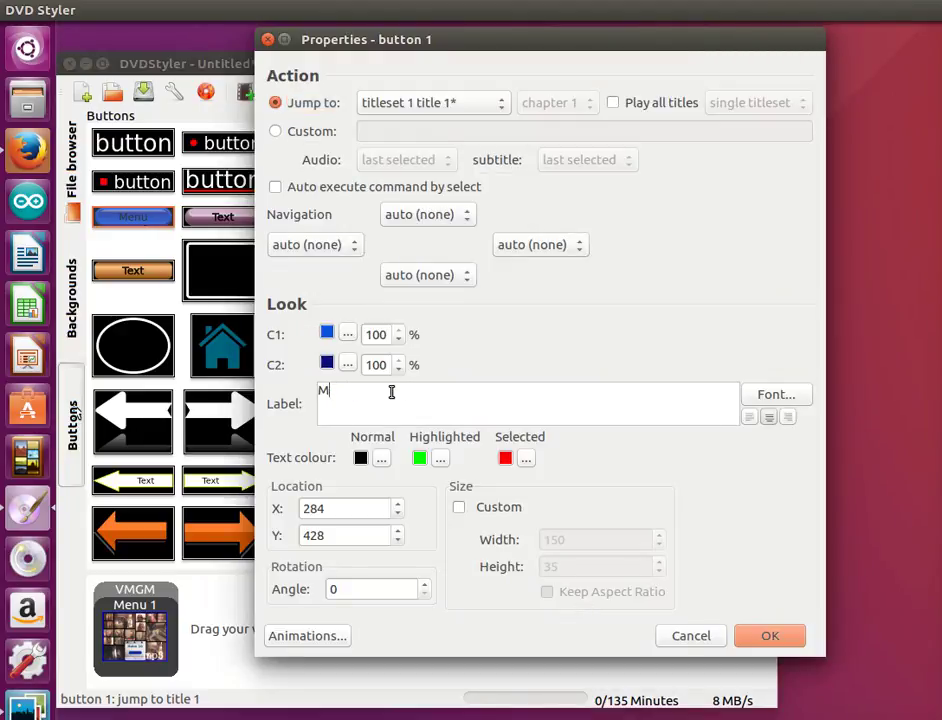
{"action": "type", "text": "Play"}
{"action": "left_click", "coordinate": [770, 640]}
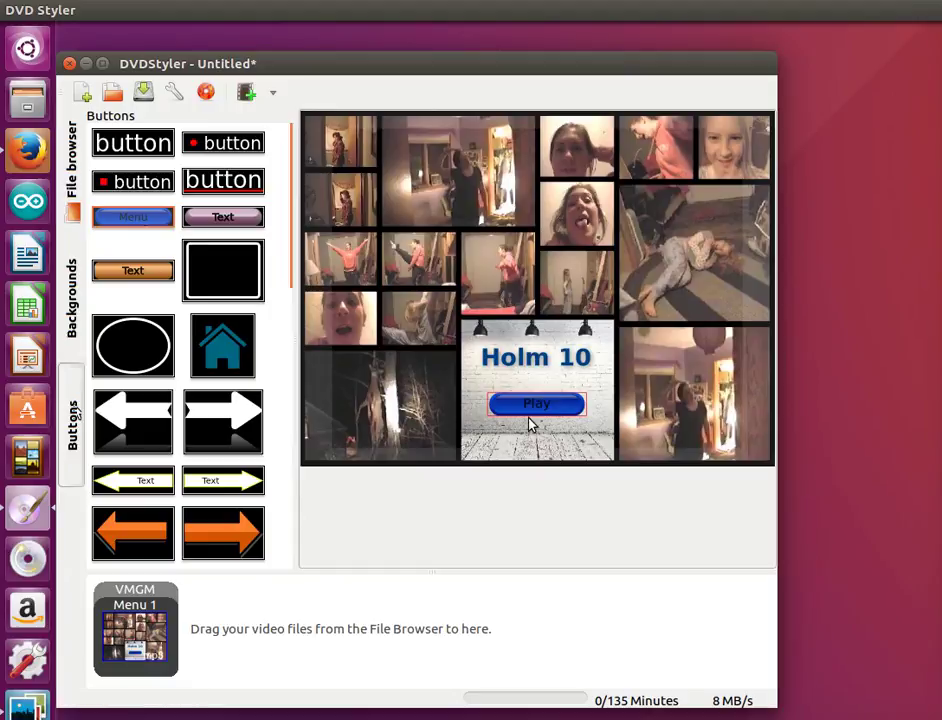
Lower the Holm 10 title and the Play button slightly so both sit centred on the brick-wall tile
{"action": "left_click_drag", "start_coordinate": [534, 402], "coordinate": [533, 430]}
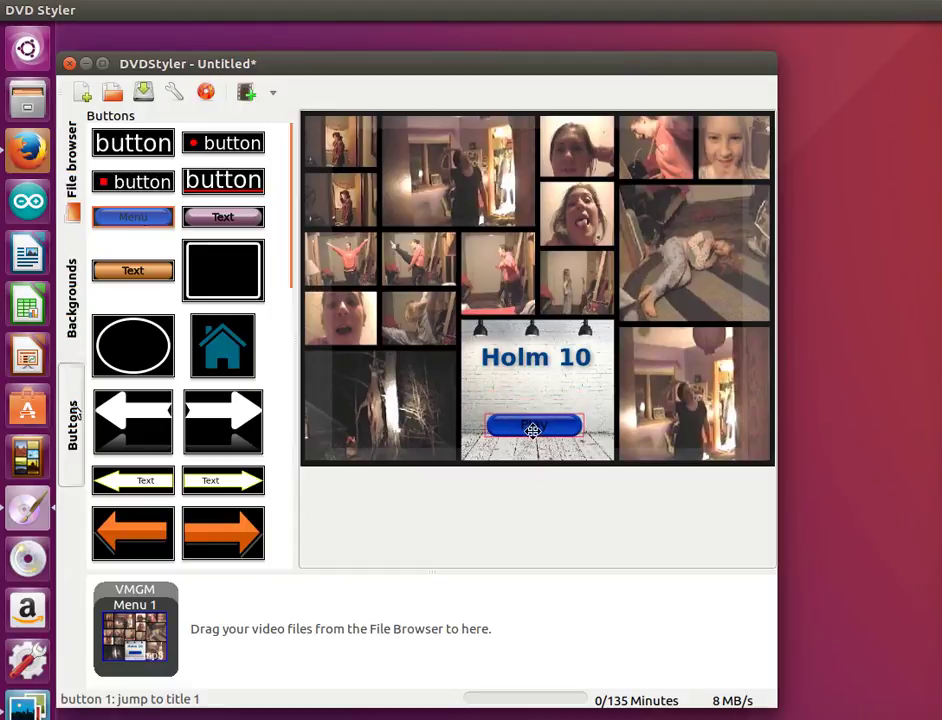
{"action": "left_click", "coordinate": [530, 356]}
{"action": "left_click_drag", "start_coordinate": [530, 356], "coordinate": [531, 372]}
{"action": "left_click", "coordinate": [536, 426]}
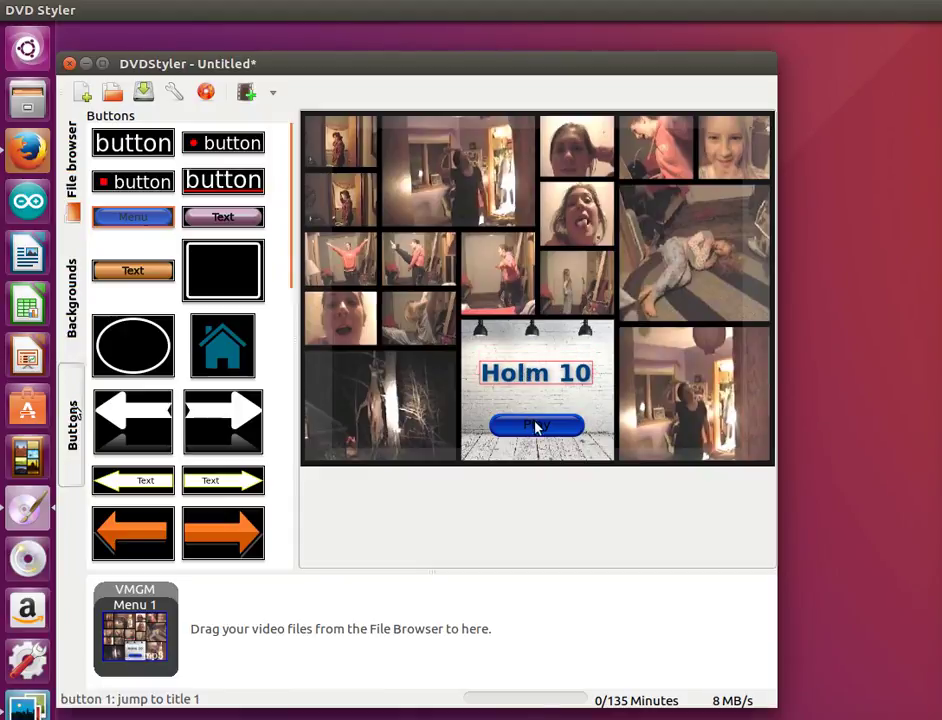
{"action": "left_click_drag", "start_coordinate": [537, 422], "coordinate": [537, 410]}
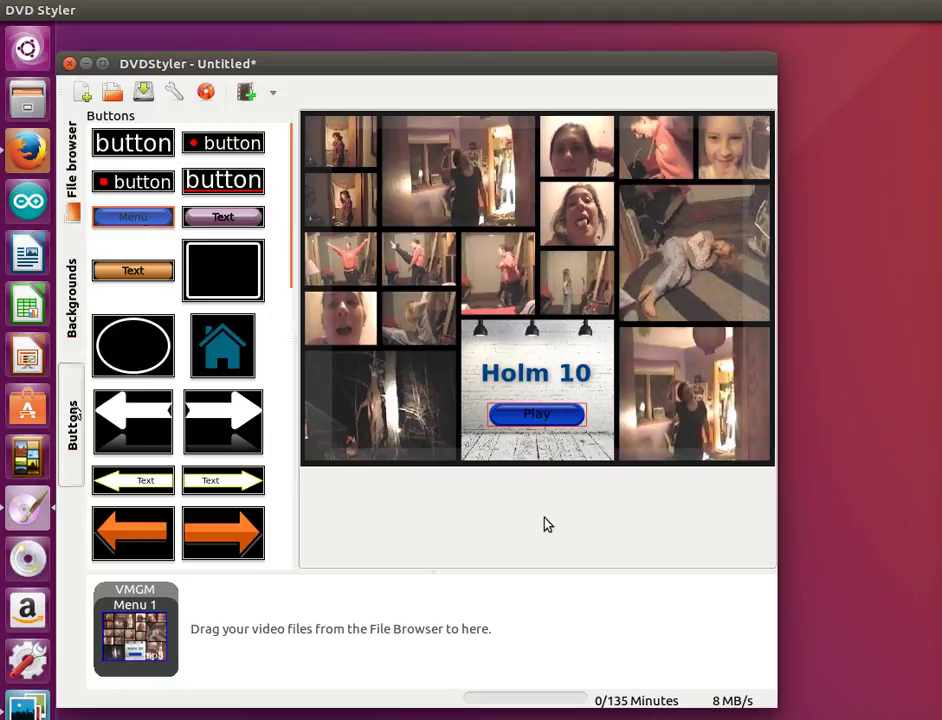
Add the video Holm 10.mp4 from the Videos folder to the DVD project as a title
{"action": "left_click", "coordinate": [244, 92]}
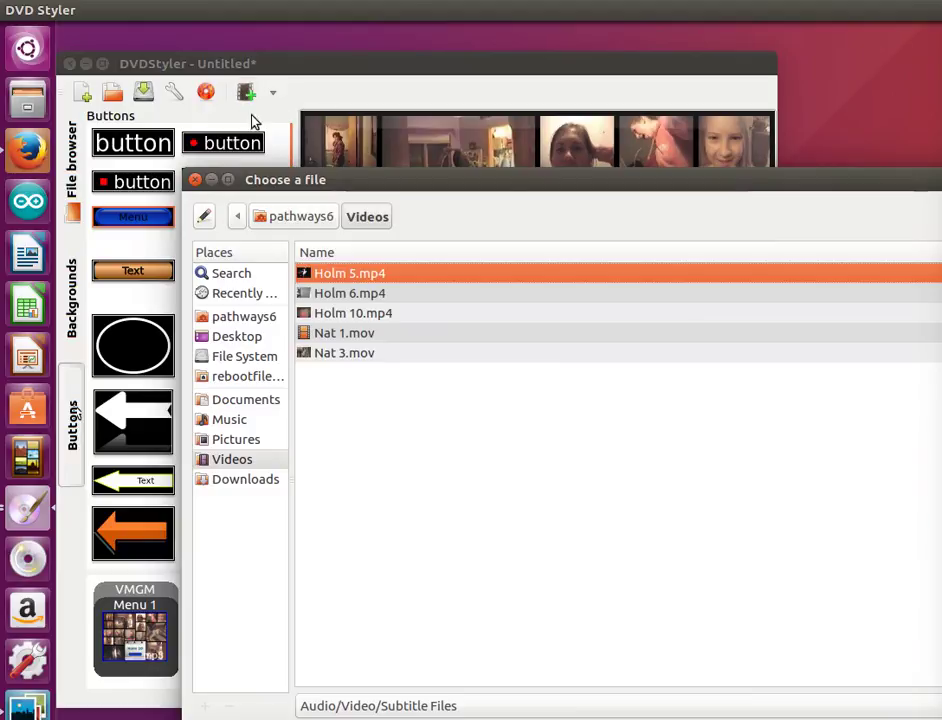
{"action": "left_click", "coordinate": [345, 313]}
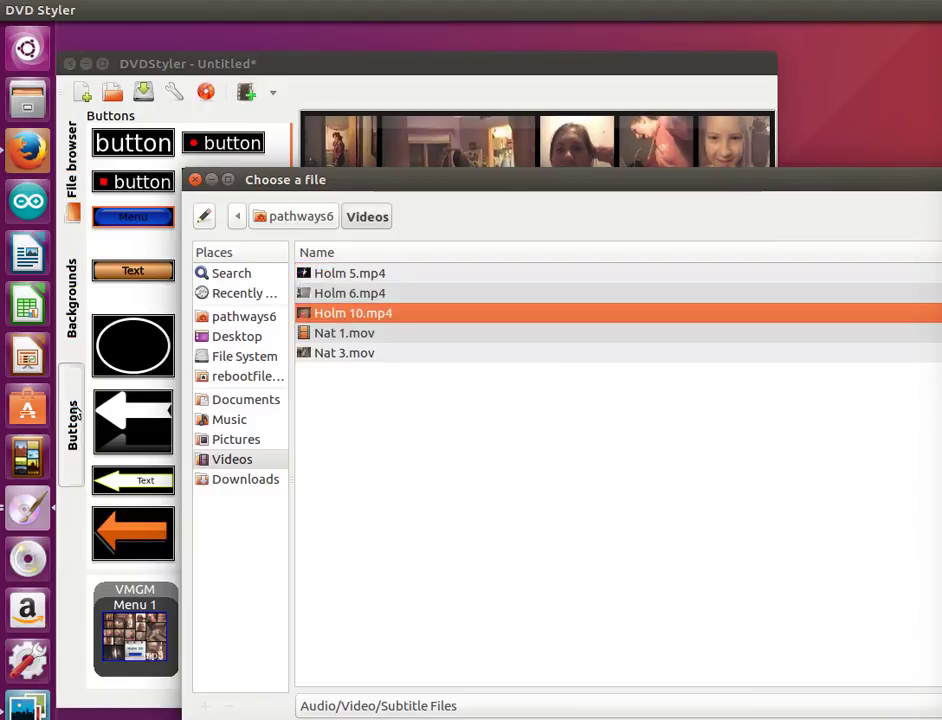
{"action": "left_click_drag", "start_coordinate": [791, 179], "coordinate": [684, 54]}
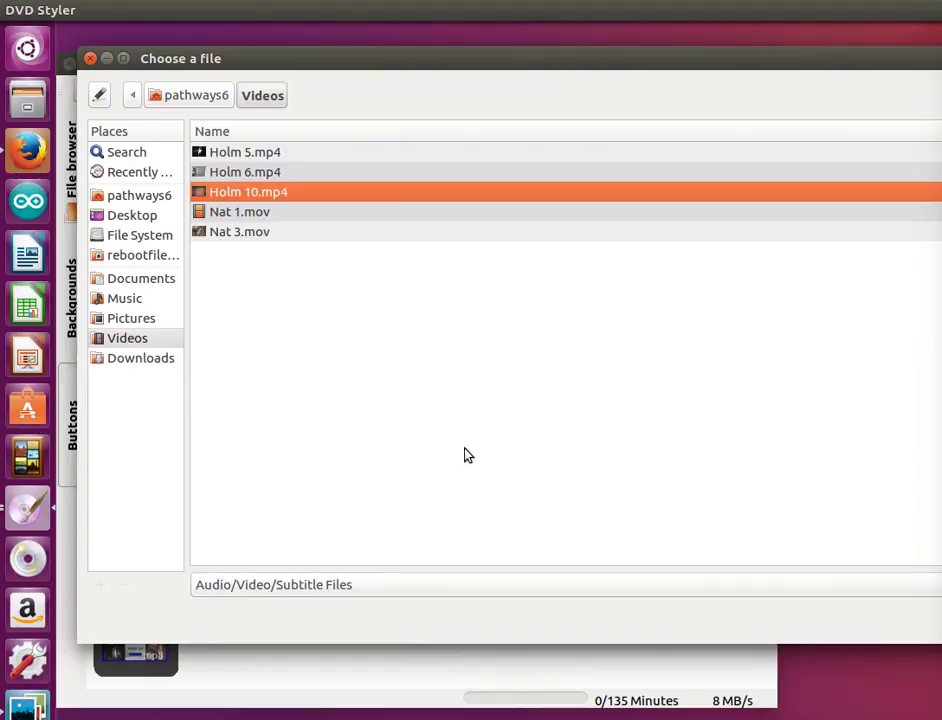
{"action": "key", "text": "Return"}
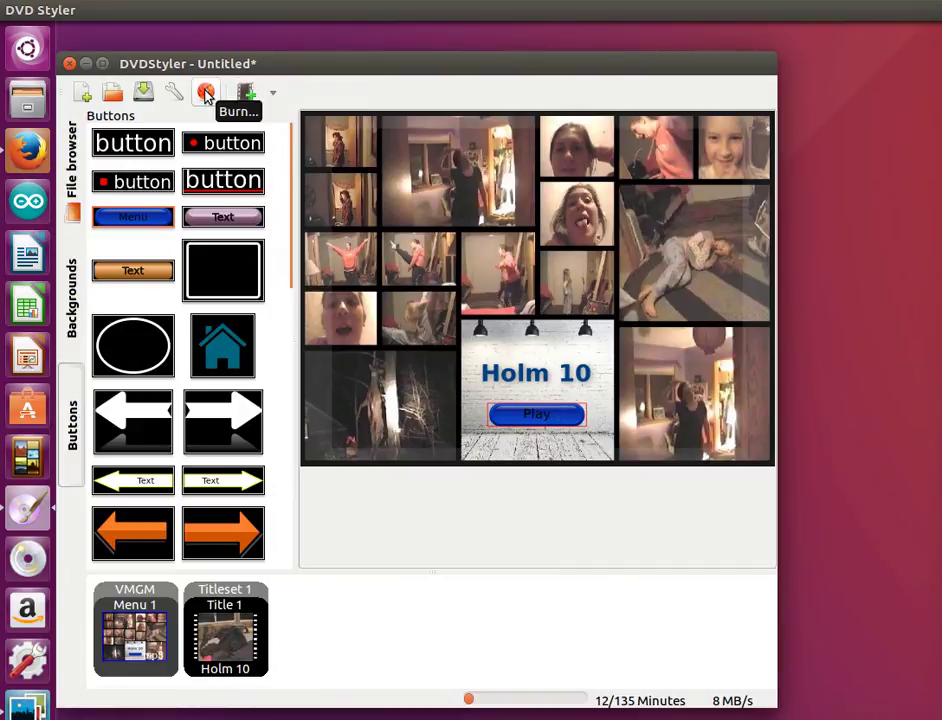
Generate the DVD as an ISO image named Holm 10.iso in the Documents folder, overwriting the existing file
{"action": "left_click", "coordinate": [205, 93]}
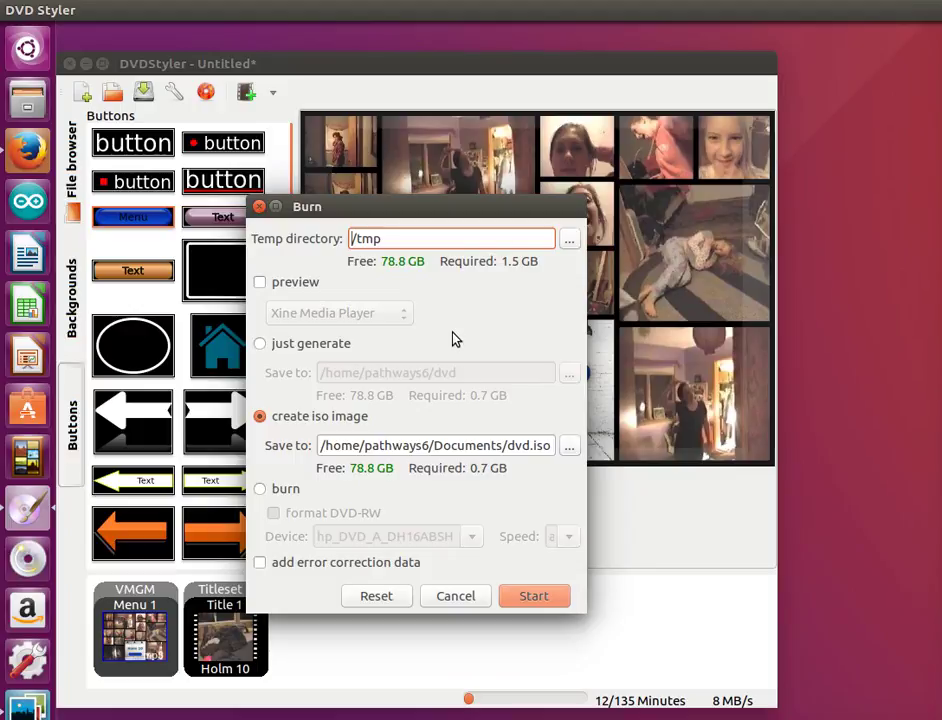
{"action": "left_click", "coordinate": [516, 447]}
{"action": "left_click", "coordinate": [531, 447]}
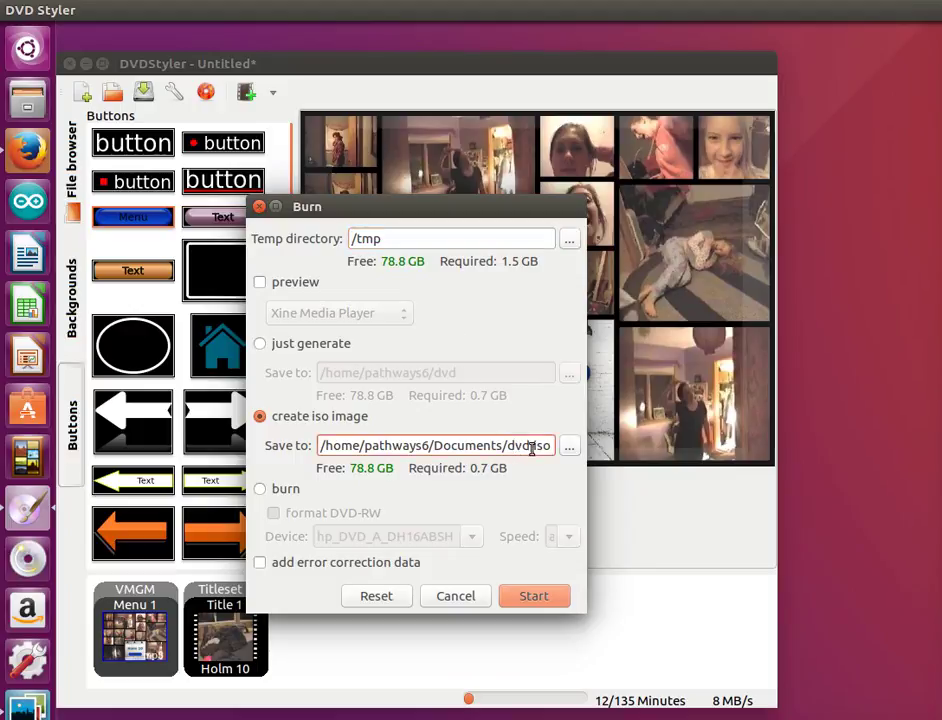
{"action": "key", "text": "BackSpace"}
{"action": "key", "text": "BackSpace"}
{"action": "key", "text": "BackSpace"}
{"action": "type", "text": "Holm"}
{"action": "key", "text": "BackSpace"}
{"action": "key", "text": "BackSpace"}
{"action": "key", "text": "BackSpace"}
{"action": "type", "text": "olm 10"}
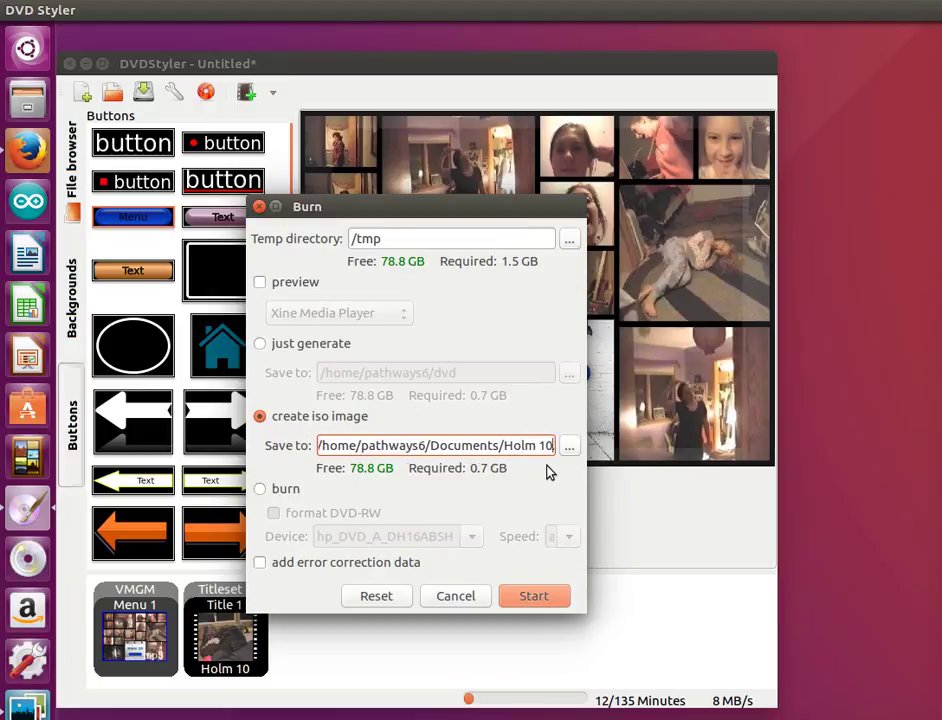
{"action": "left_click_drag", "start_coordinate": [479, 445], "coordinate": [566, 455]}
{"action": "left_click", "coordinate": [530, 450]}
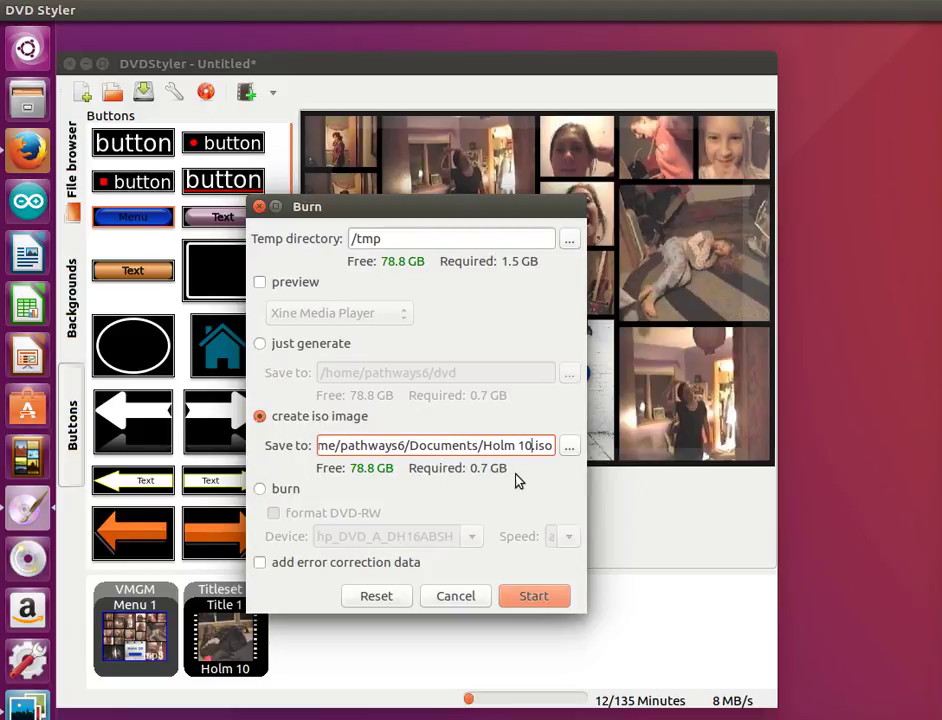
{"action": "left_click", "coordinate": [536, 597]}
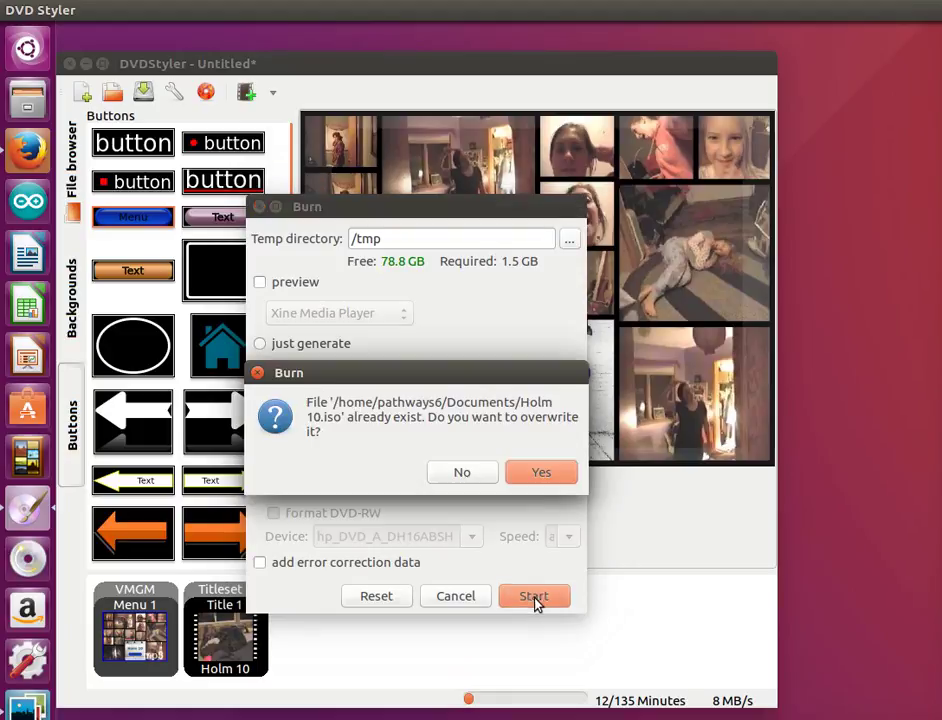
{"action": "left_click", "coordinate": [538, 473]}
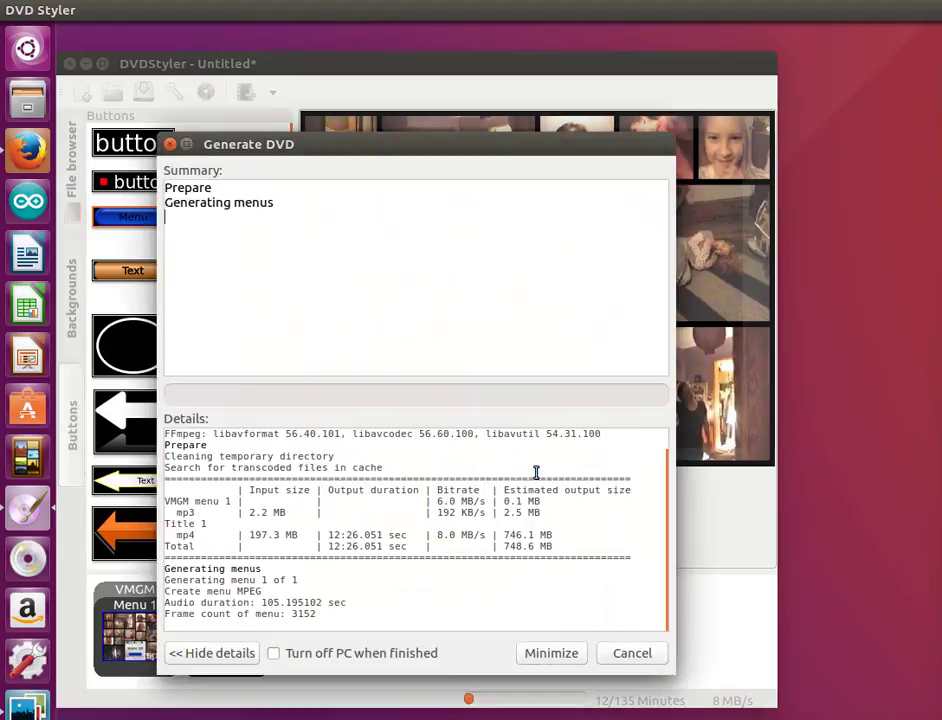